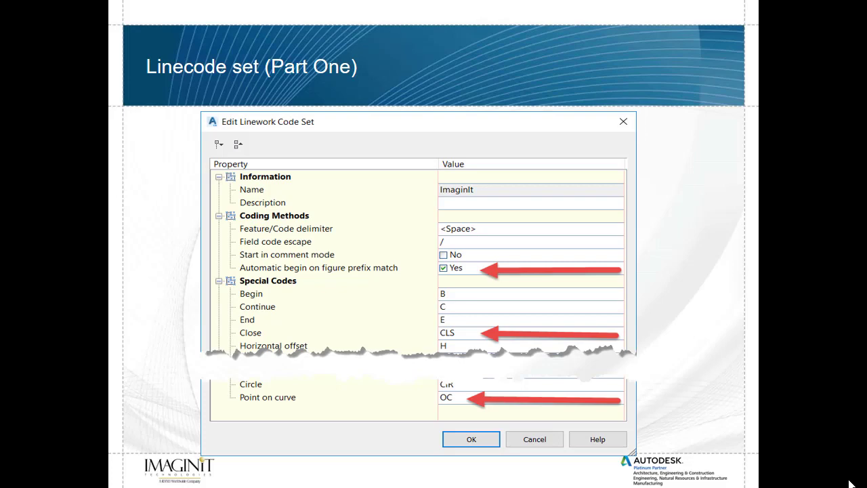
Step: Advance the presentation to the 'Figure Prefix DB (Part One)' slide
{"action": "key", "text": "Right"}
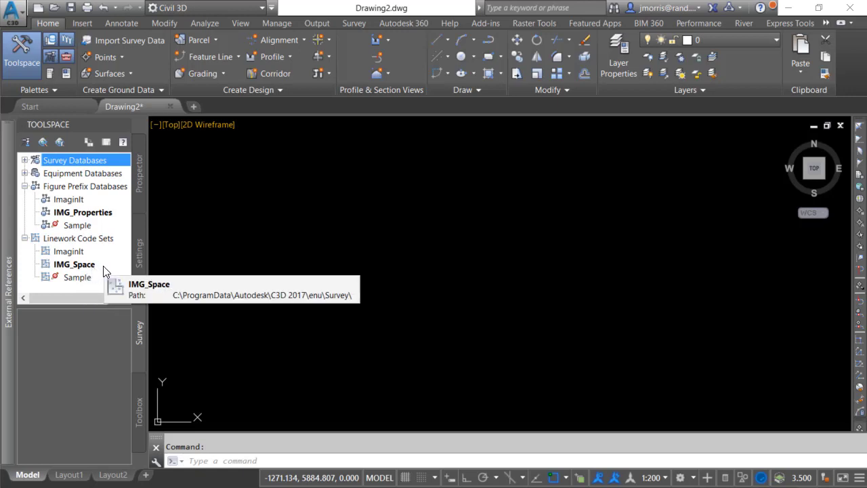
Step: Expand Survey Databases to show VTT-3-17 and VTT-3-All, and select VTT-3-17
{"action": "left_click", "coordinate": [25, 160]}
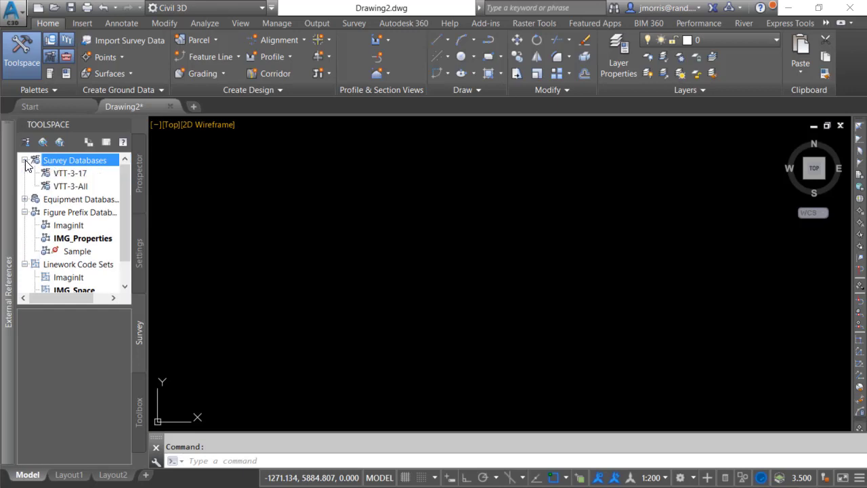
{"action": "left_click", "coordinate": [67, 174]}
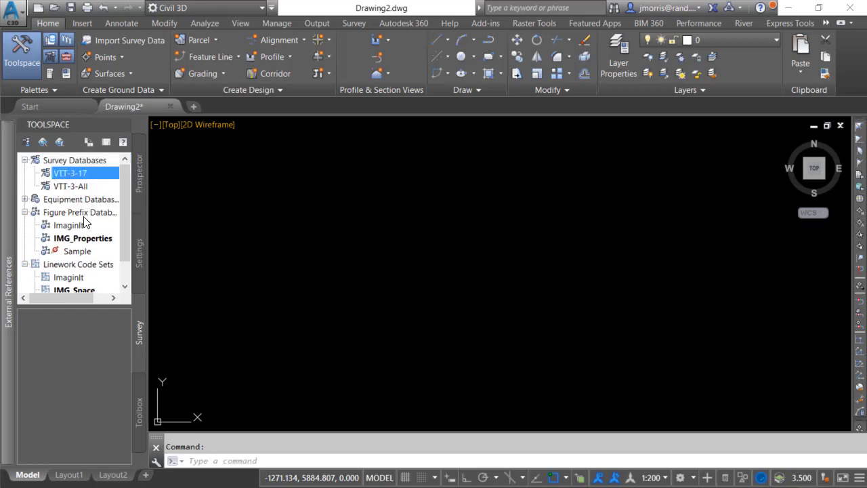
Step: Open VTT-3-17 for edit and bring up its Import > Import survey data command
{"action": "right_click", "coordinate": [79, 174]}
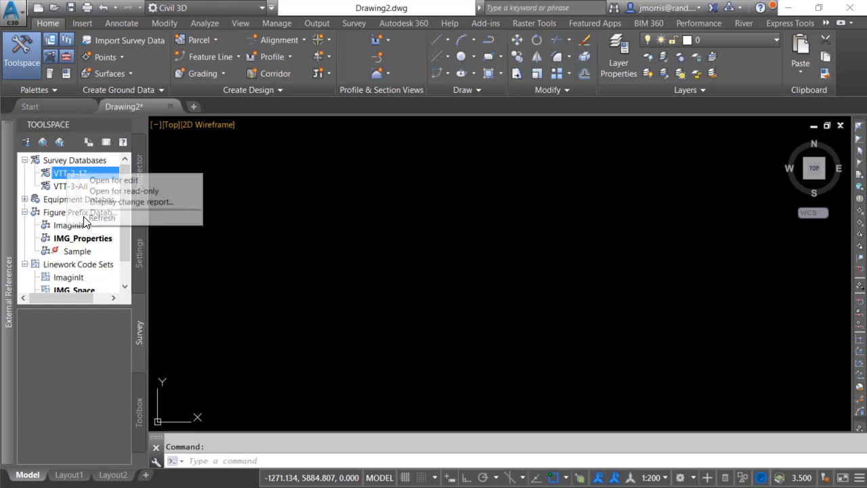
{"action": "left_click", "coordinate": [109, 180]}
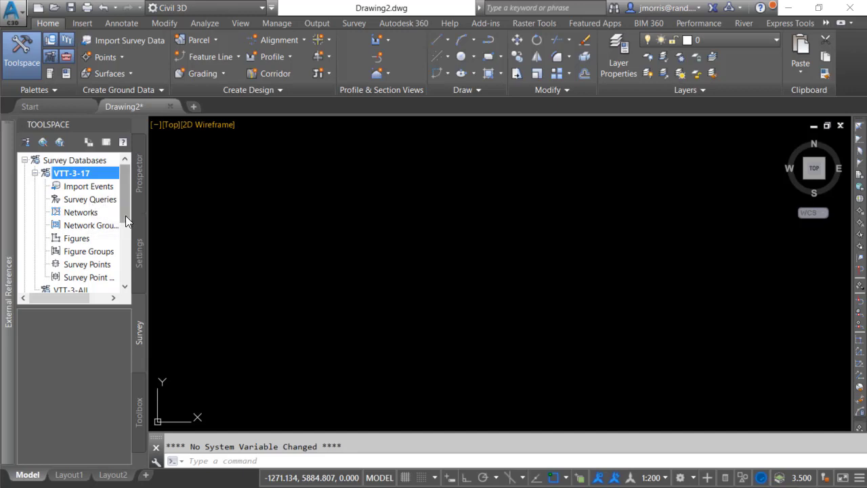
{"action": "left_click_drag", "start_coordinate": [125, 217], "coordinate": [124, 231]}
{"action": "scroll", "coordinate": [124, 229], "scroll_direction": "up", "scroll_amount": 1}
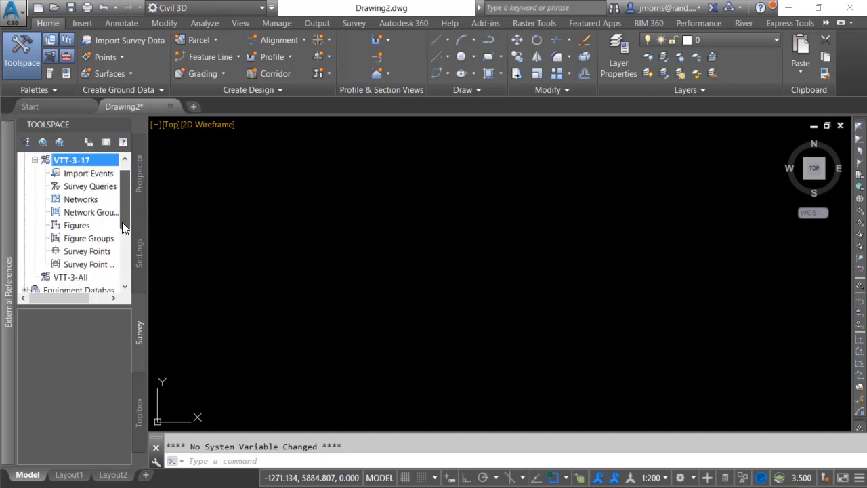
{"action": "scroll", "coordinate": [123, 221], "scroll_direction": "up", "scroll_amount": 1}
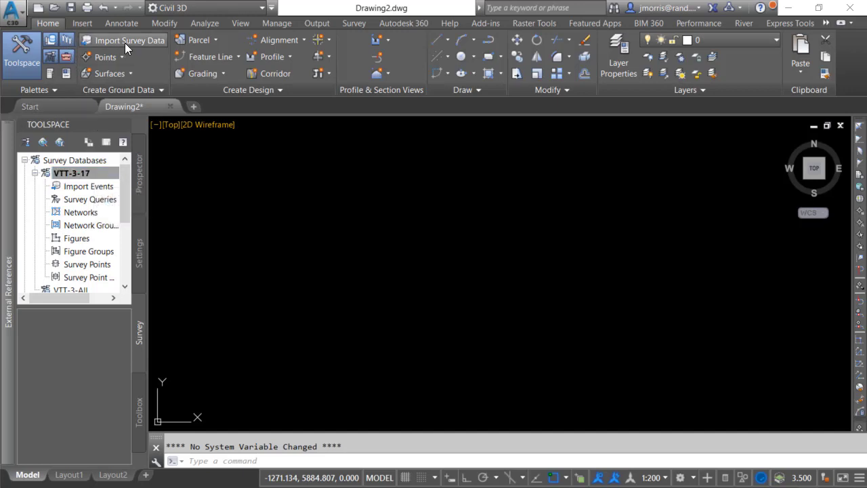
{"action": "right_click", "coordinate": [86, 176]}
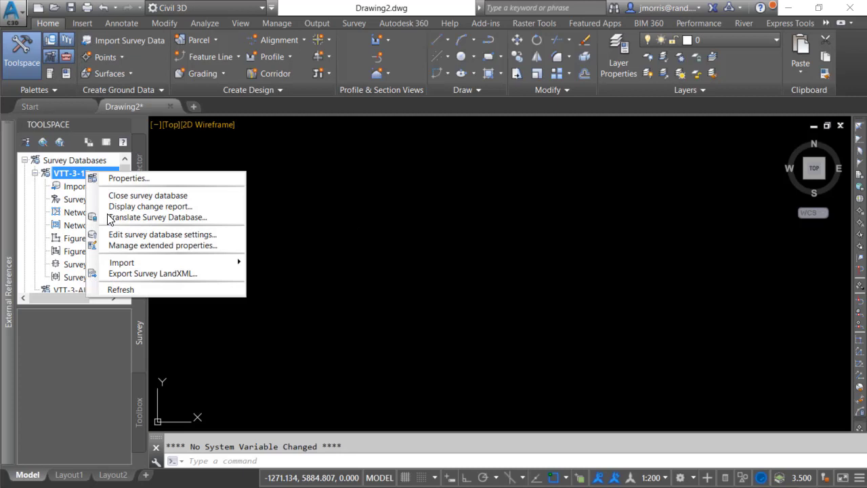
{"action": "mouse_move", "coordinate": [133, 265]}
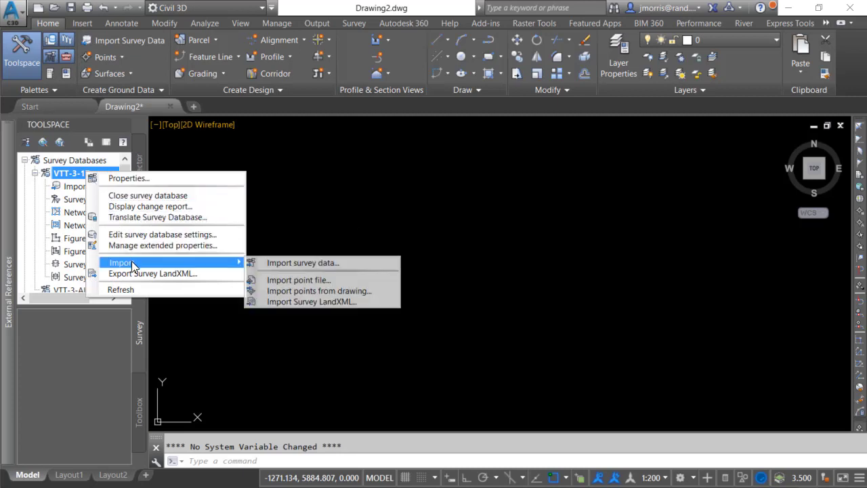
Step: Start the survey data import with VTT-3-17 as the target database
{"action": "left_click", "coordinate": [320, 264]}
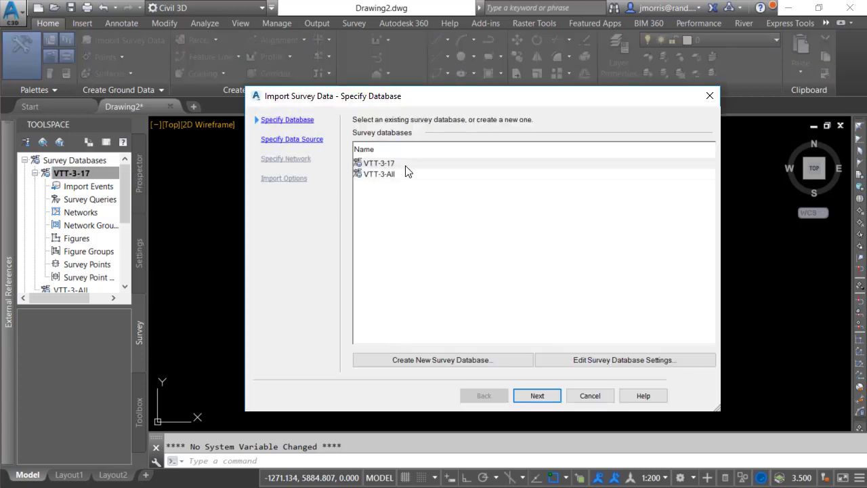
{"action": "left_click", "coordinate": [405, 164]}
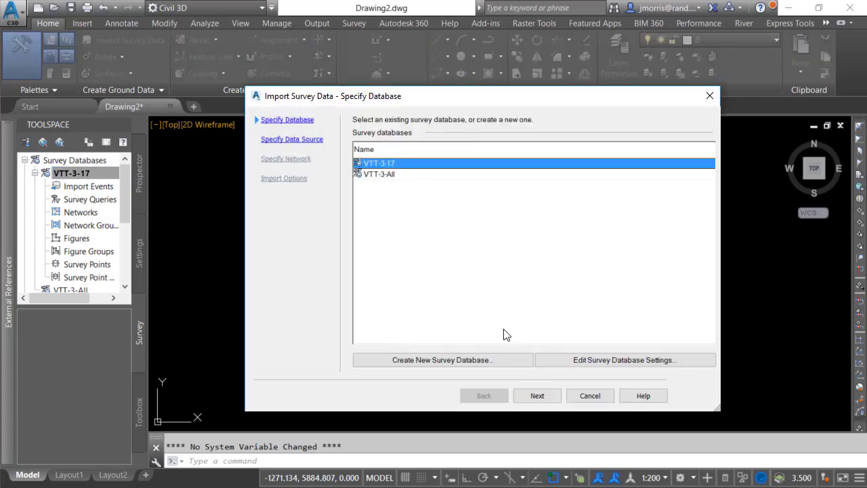
{"action": "left_click", "coordinate": [537, 396]}
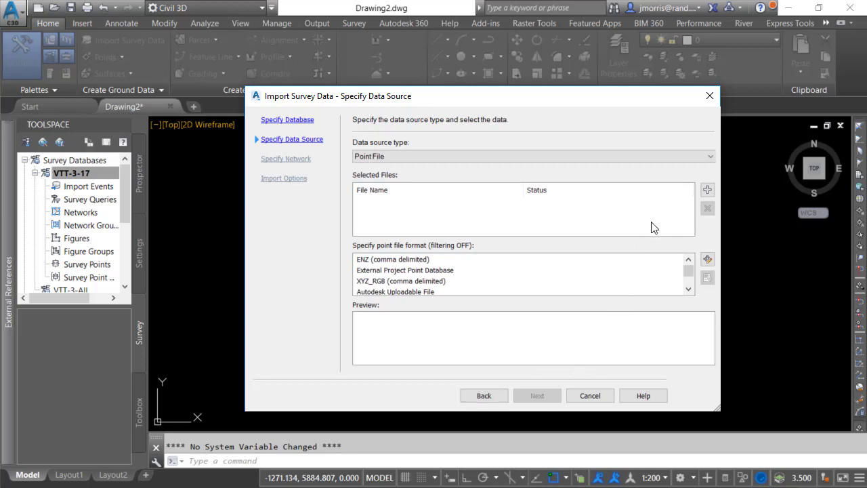
Step: Load Hill-Ease-Space-C.txt as a Point File in PNEZD (comma delimited) format
{"action": "left_click", "coordinate": [709, 158]}
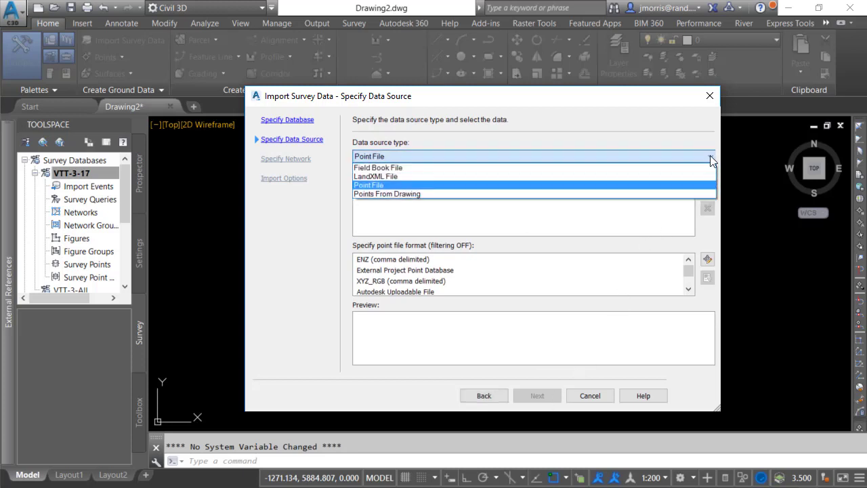
{"action": "left_click", "coordinate": [679, 186]}
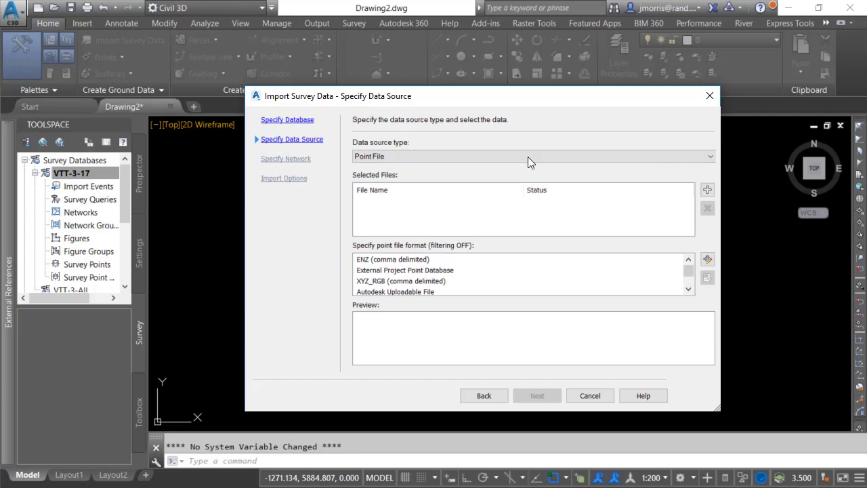
{"action": "left_click", "coordinate": [707, 189]}
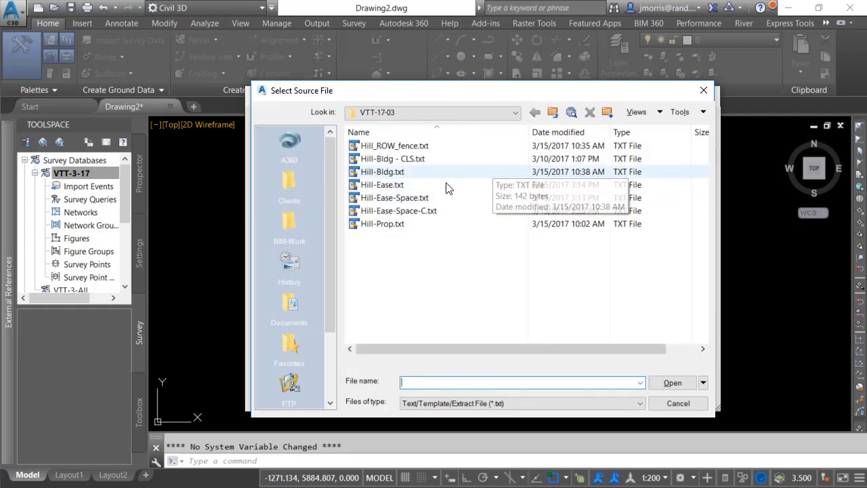
{"action": "left_click", "coordinate": [433, 212]}
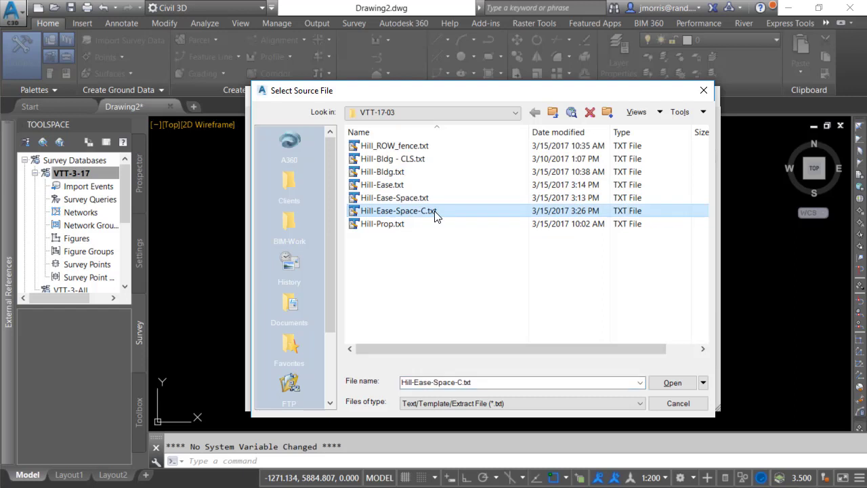
{"action": "left_click", "coordinate": [670, 383]}
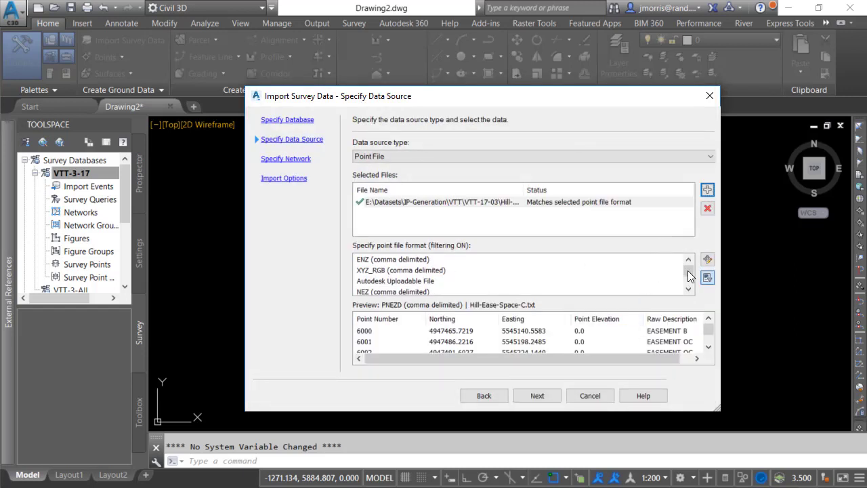
{"action": "scroll", "coordinate": [688, 276], "scroll_direction": "down", "scroll_amount": 3}
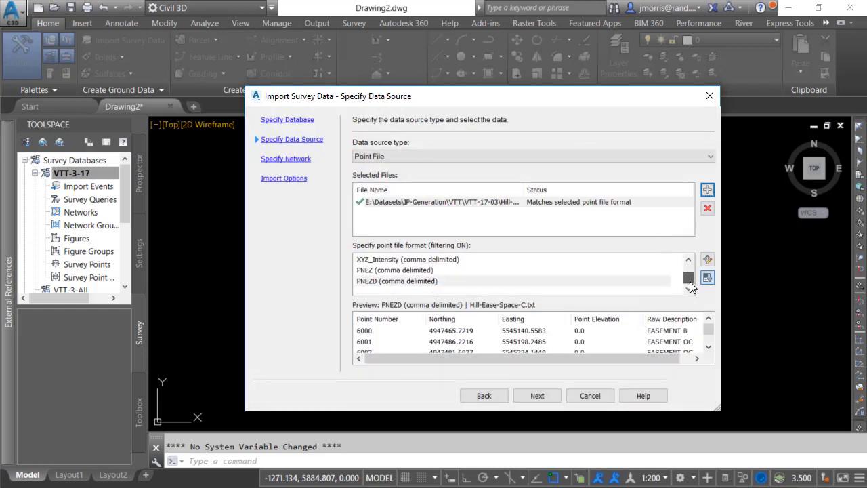
{"action": "left_click", "coordinate": [375, 285]}
{"action": "left_click", "coordinate": [538, 395]}
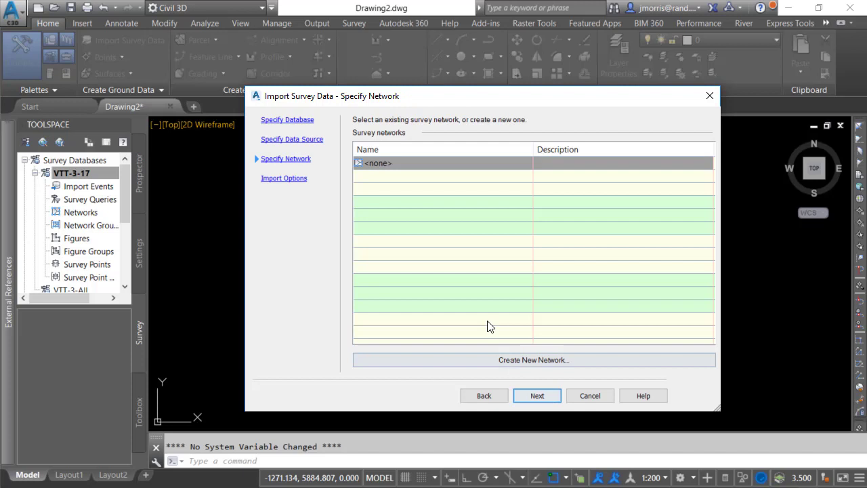
Step: Skip the network, set the figure prefix database to ImaginIt, and finish the import
{"action": "left_click", "coordinate": [538, 396]}
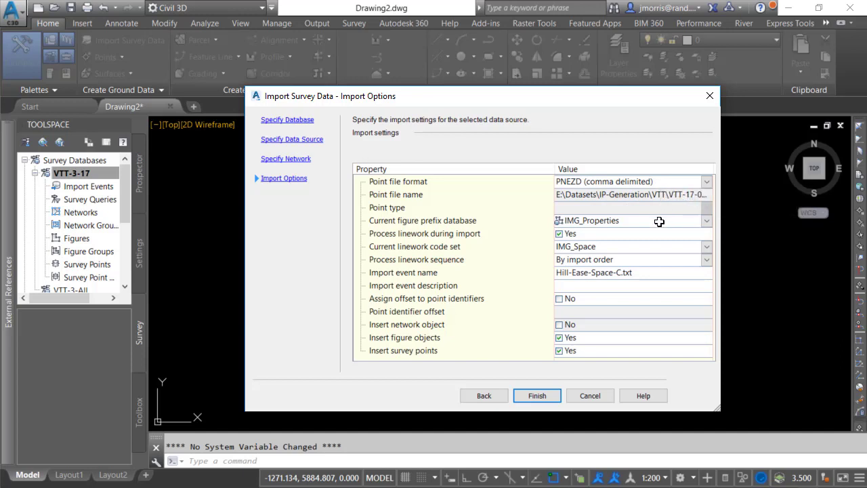
{"action": "left_click", "coordinate": [707, 223]}
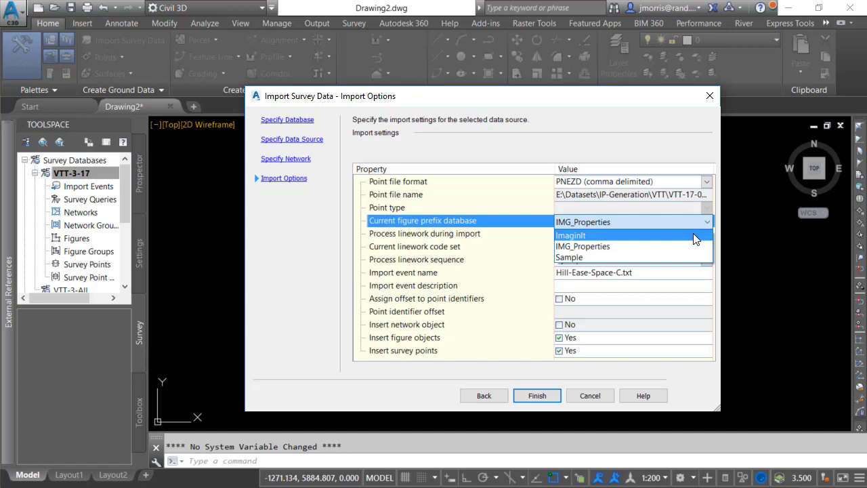
{"action": "left_click", "coordinate": [693, 235]}
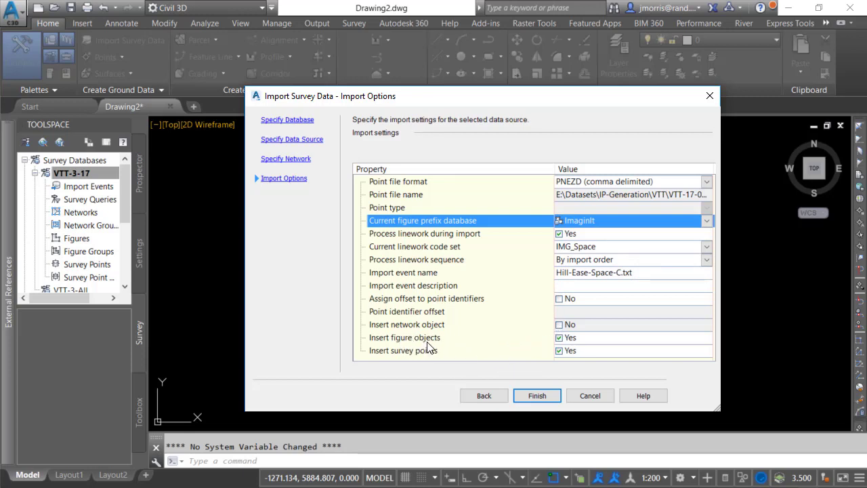
{"action": "left_click", "coordinate": [536, 395]}
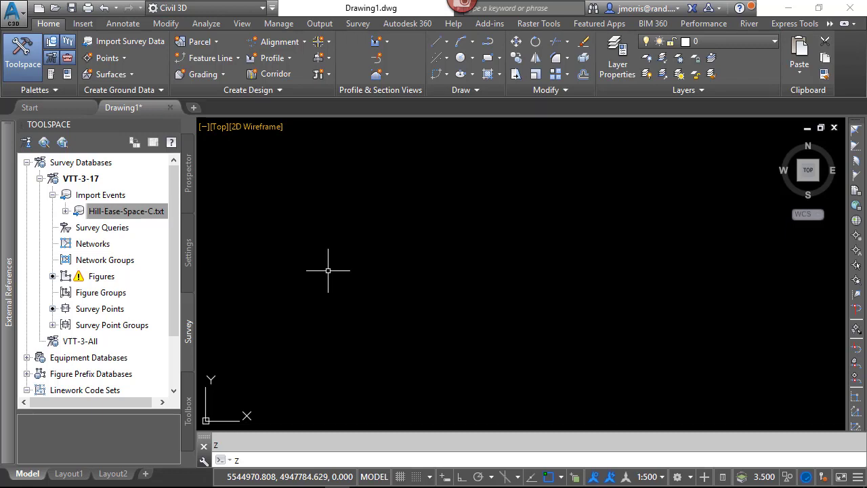
Step: Zoom to the imported points and inspect the unconnected BLDG1 points 5044 and 5045
{"action": "key", "text": "Return"}
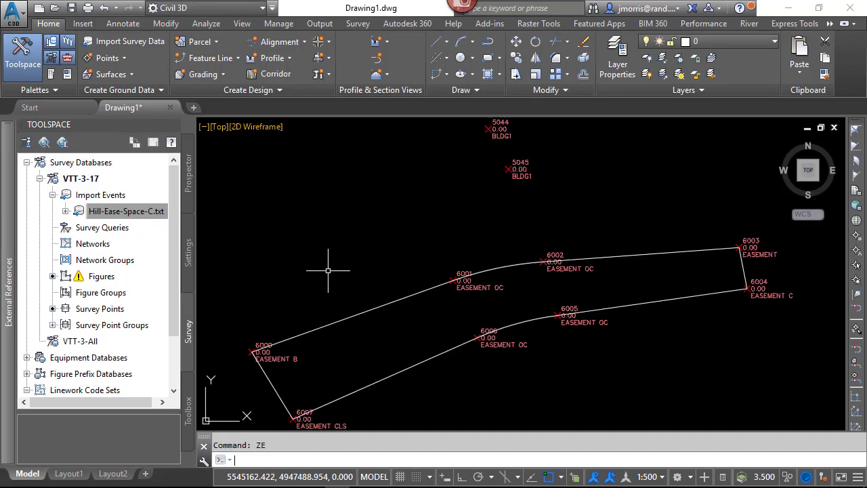
{"action": "right_click", "coordinate": [122, 214]}
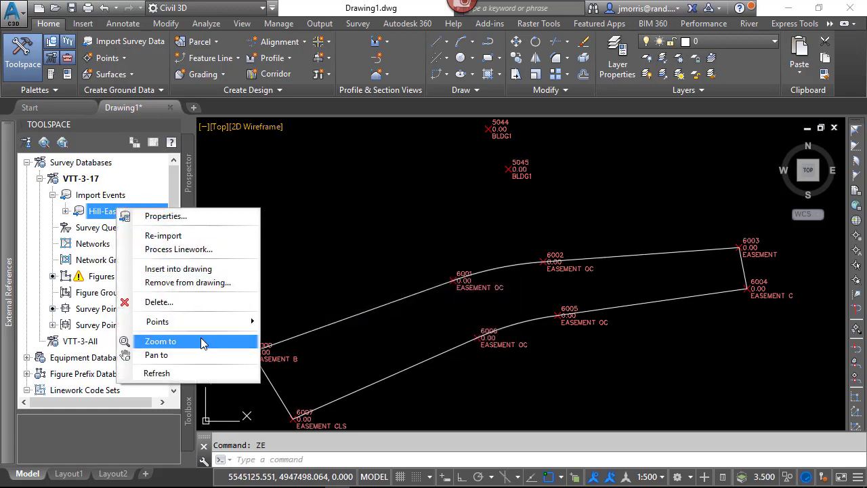
{"action": "left_click", "coordinate": [163, 341]}
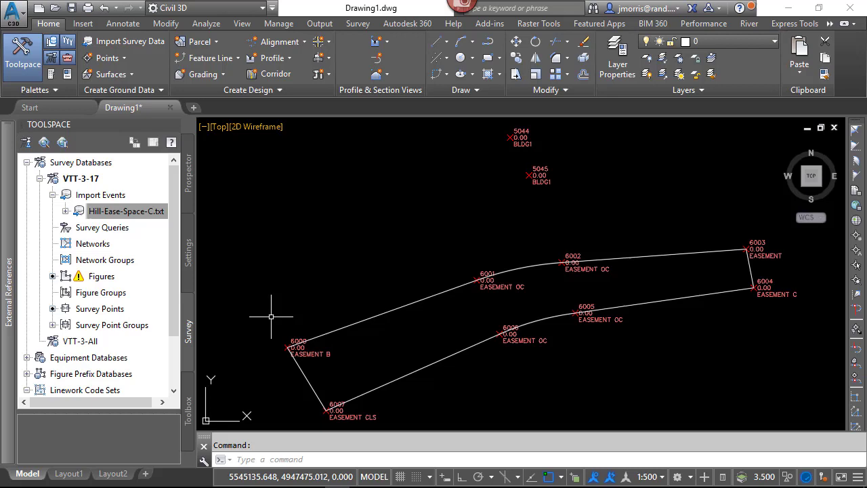
{"action": "left_click", "coordinate": [66, 211]}
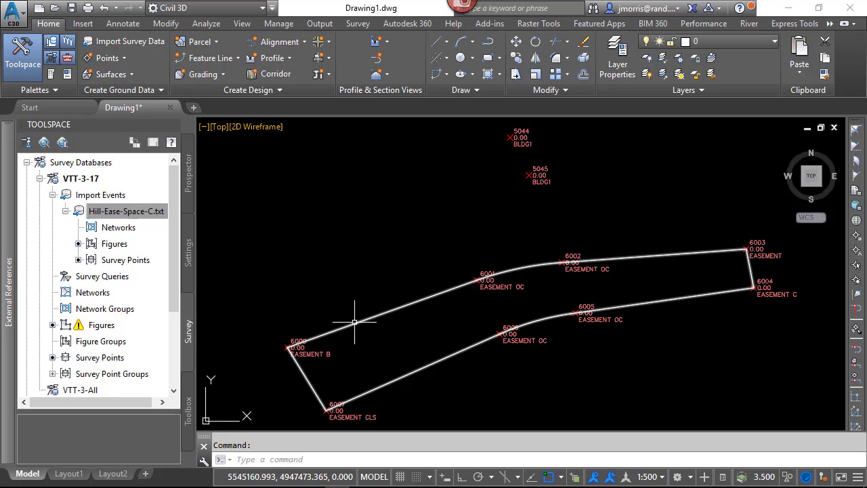
{"action": "mouse_move", "coordinate": [353, 321]}
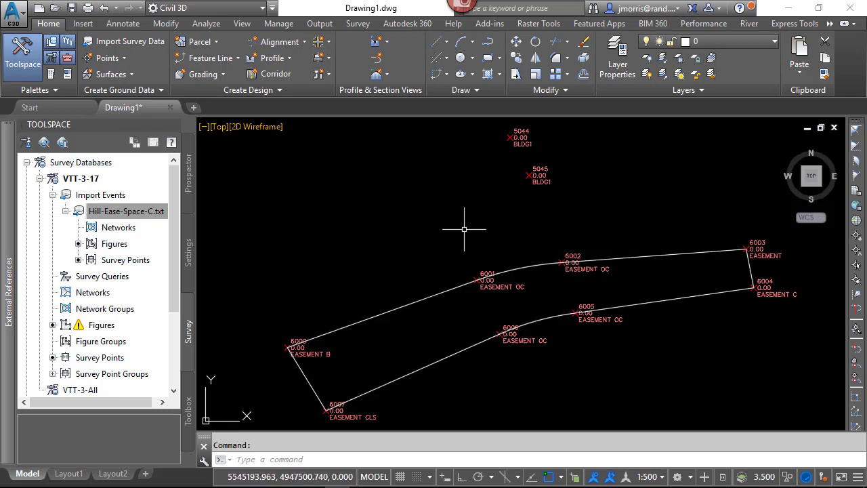
{"action": "scroll", "coordinate": [522, 178], "scroll_direction": "up", "scroll_amount": 4}
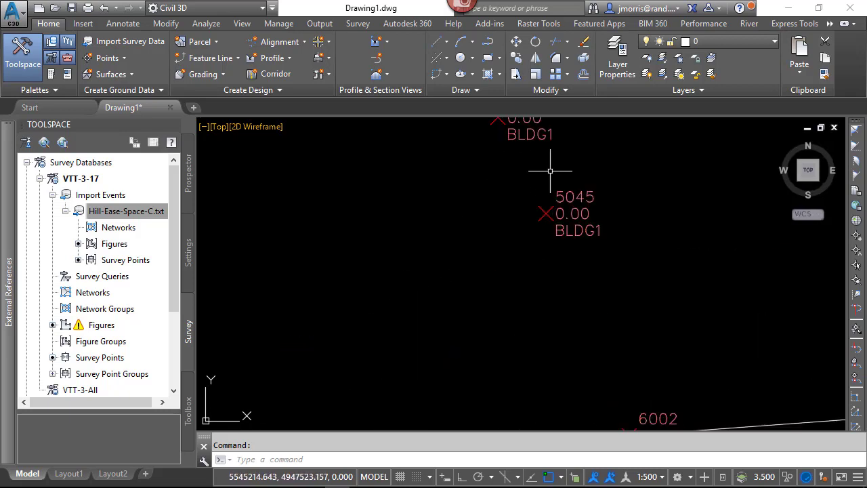
{"action": "middle_click_drag", "start_coordinate": [551, 170], "coordinate": [562, 244]}
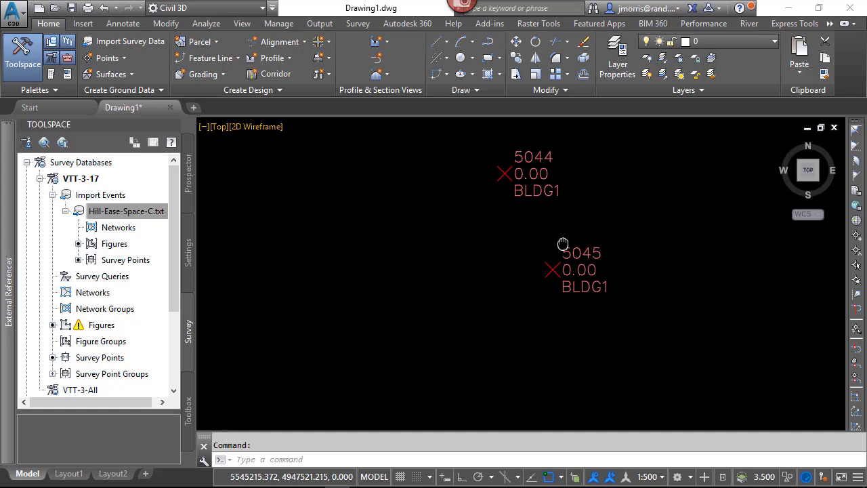
{"action": "scroll", "coordinate": [519, 236], "scroll_direction": "down", "scroll_amount": 5}
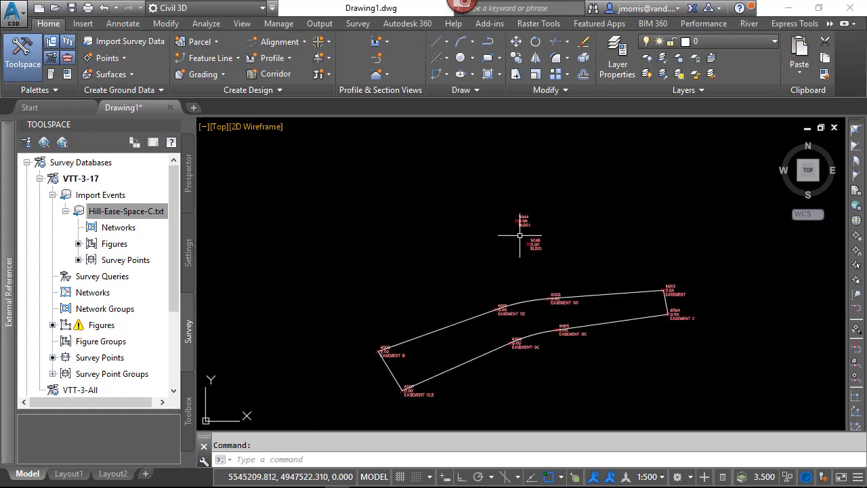
{"action": "left_click_drag", "start_coordinate": [174, 319], "coordinate": [171, 391]}
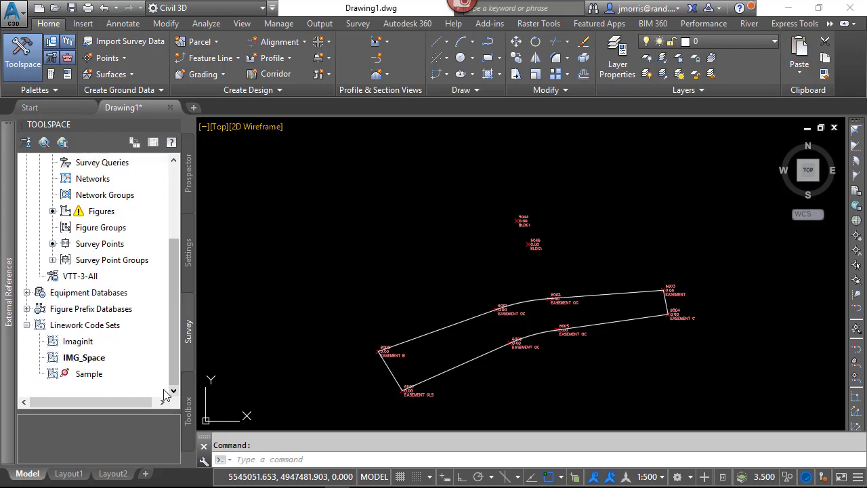
Step: Enable 'Automatic begin on figure prefix match' in the IMG_Space linework code set and save it
{"action": "left_click", "coordinate": [84, 358]}
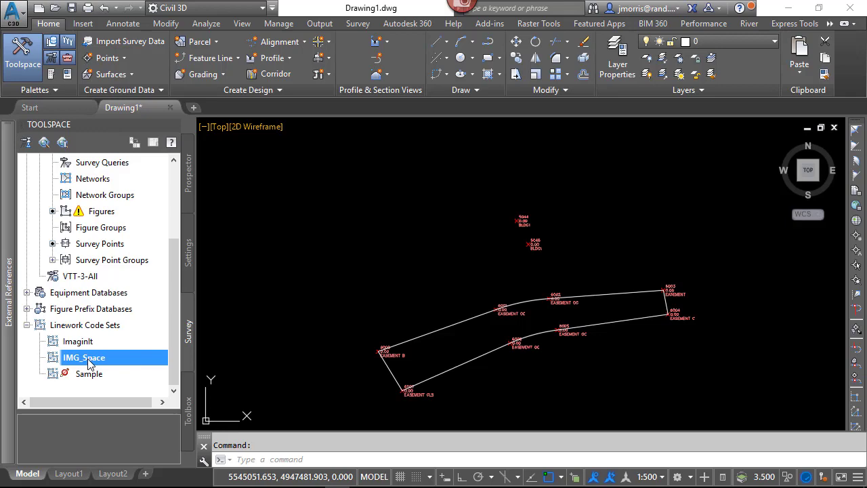
{"action": "right_click", "coordinate": [88, 363]}
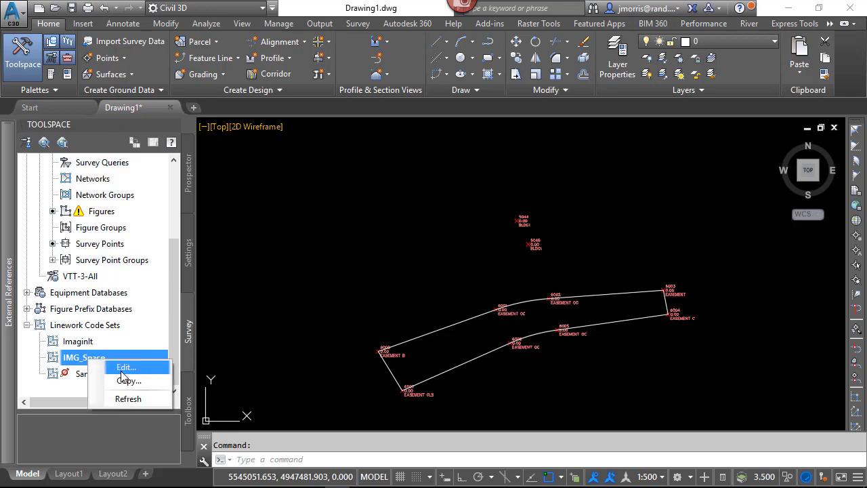
{"action": "left_click", "coordinate": [122, 366]}
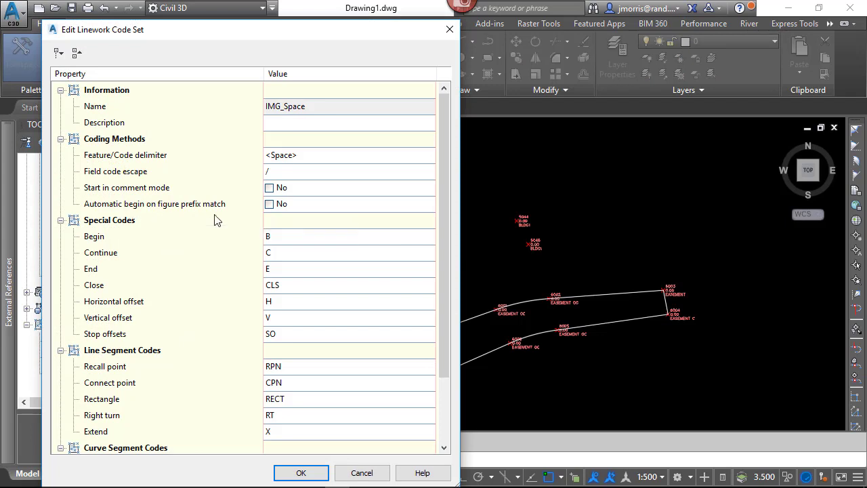
{"action": "left_click", "coordinate": [270, 205]}
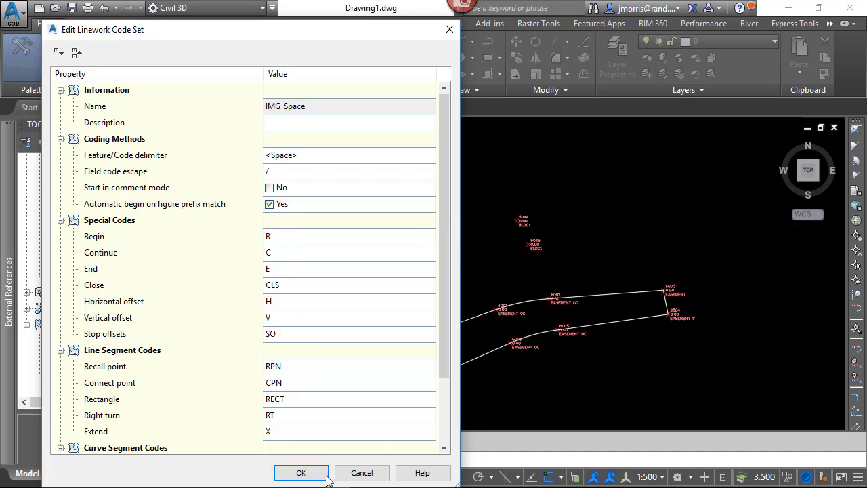
{"action": "left_click", "coordinate": [300, 472]}
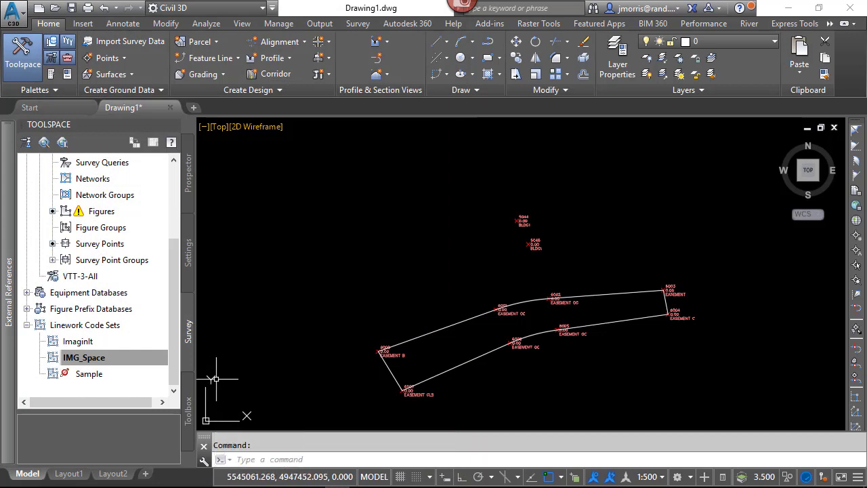
{"action": "left_click", "coordinate": [26, 308]}
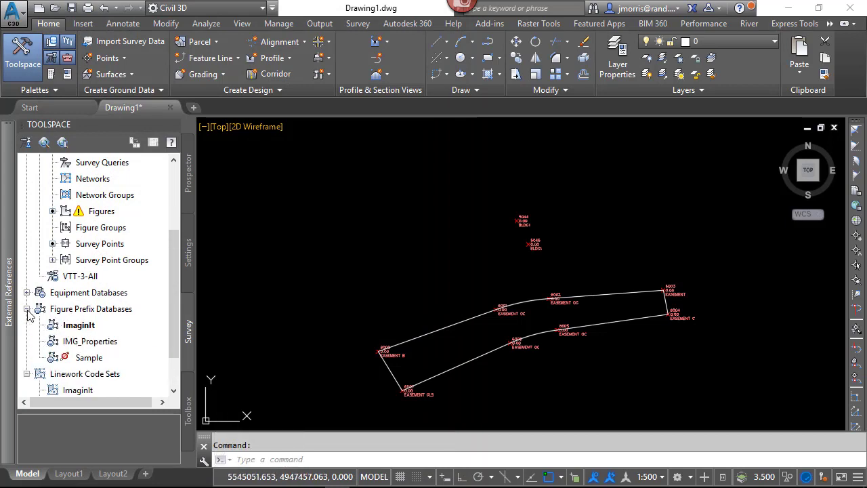
{"action": "left_click", "coordinate": [86, 328]}
{"action": "right_click", "coordinate": [92, 327]}
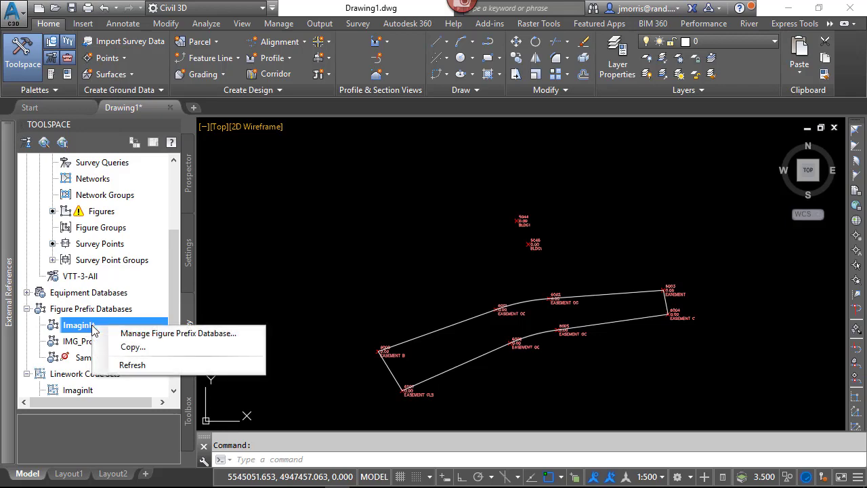
{"action": "left_click", "coordinate": [130, 334]}
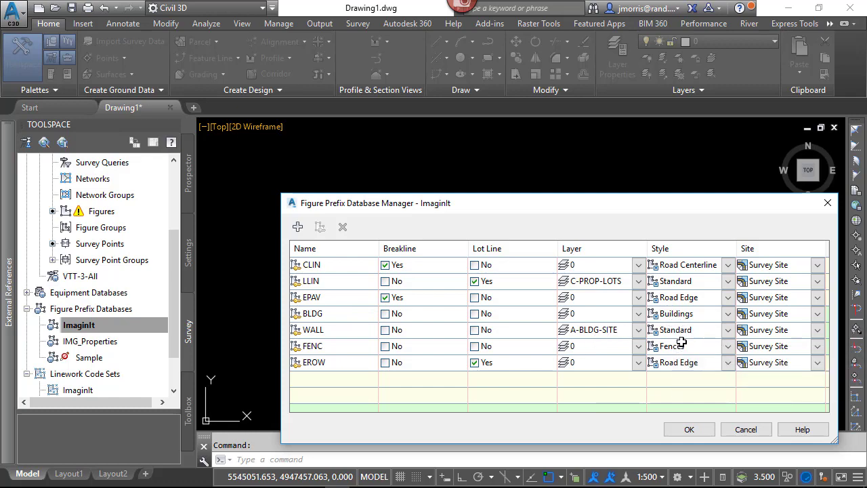
{"action": "left_click", "coordinate": [689, 429]}
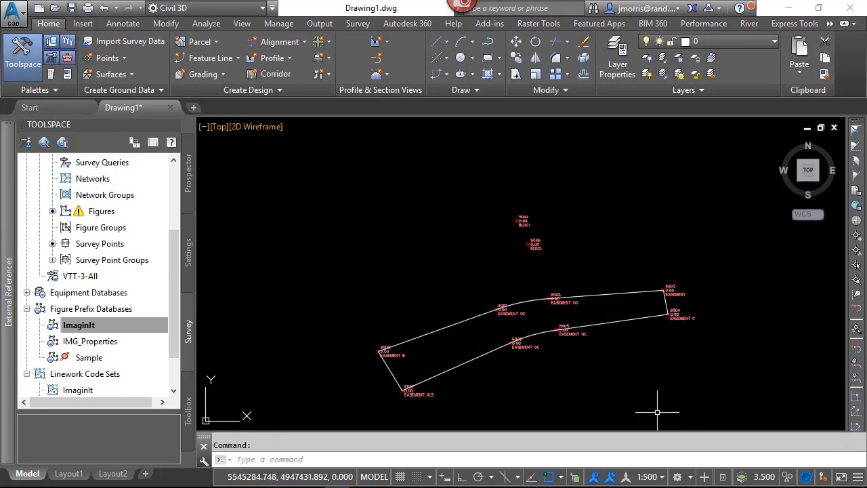
{"action": "left_click_drag", "start_coordinate": [172, 298], "coordinate": [167, 224]}
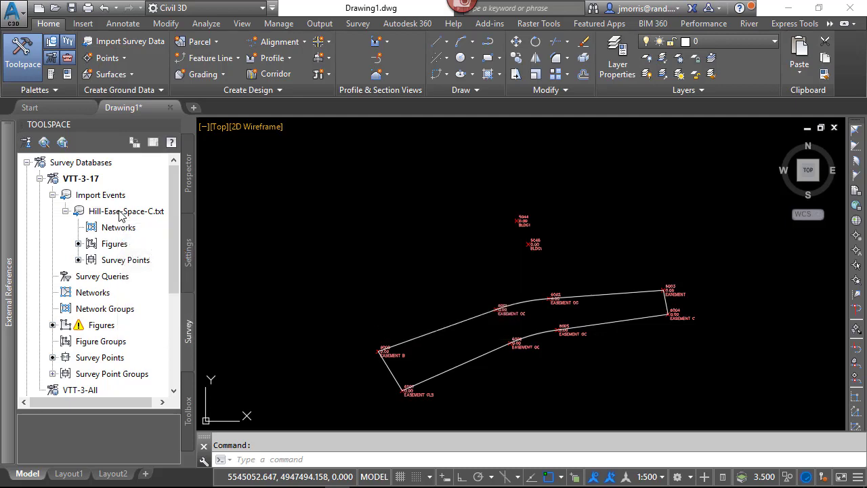
Step: Re-import Hill-Ease-Space-C.txt with linework processing, overwriting duplicate point numbers
{"action": "right_click", "coordinate": [120, 212]}
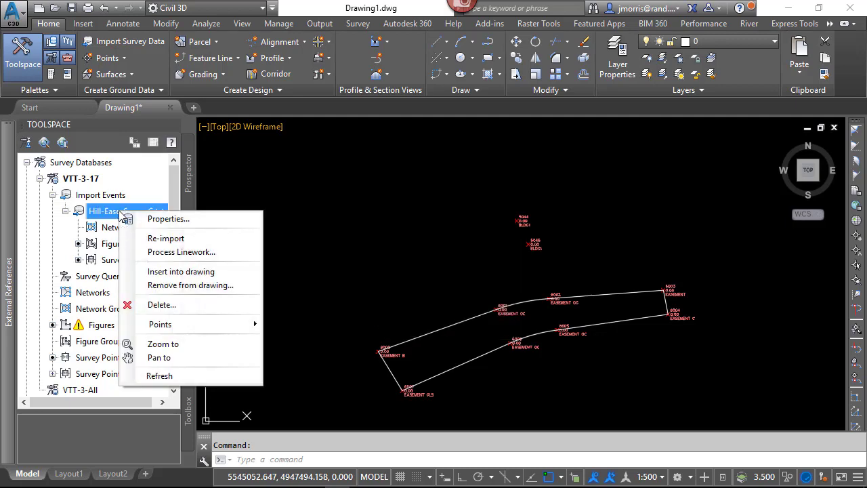
{"action": "left_click", "coordinate": [176, 242]}
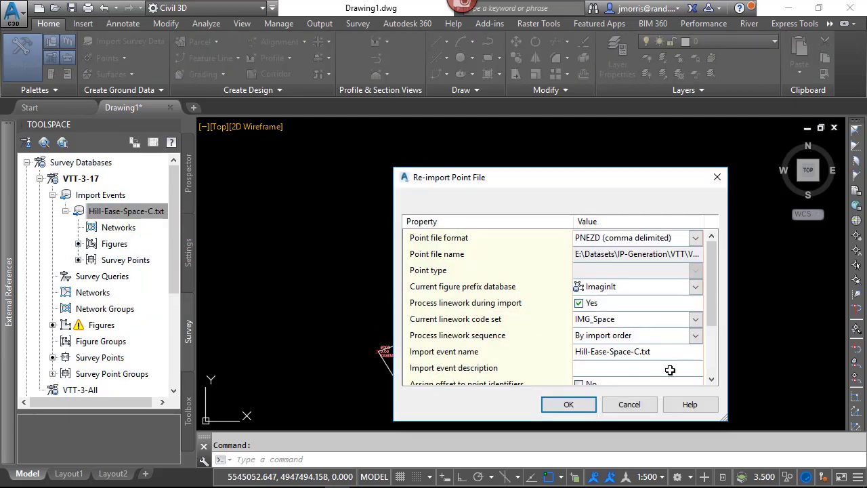
{"action": "left_click_drag", "start_coordinate": [709, 324], "coordinate": [725, 379]}
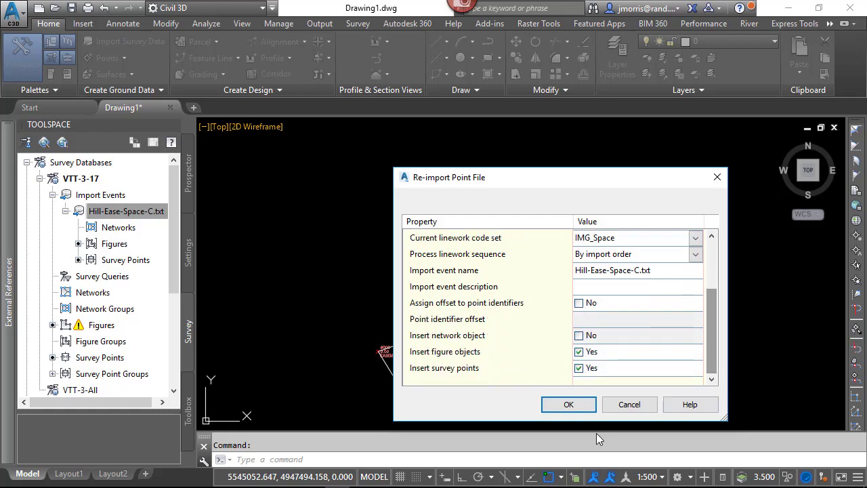
{"action": "left_click", "coordinate": [569, 403]}
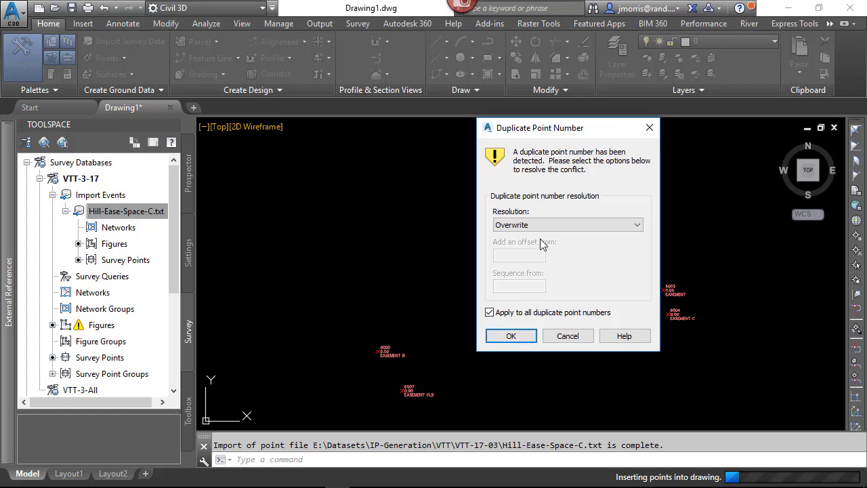
{"action": "left_click", "coordinate": [517, 341]}
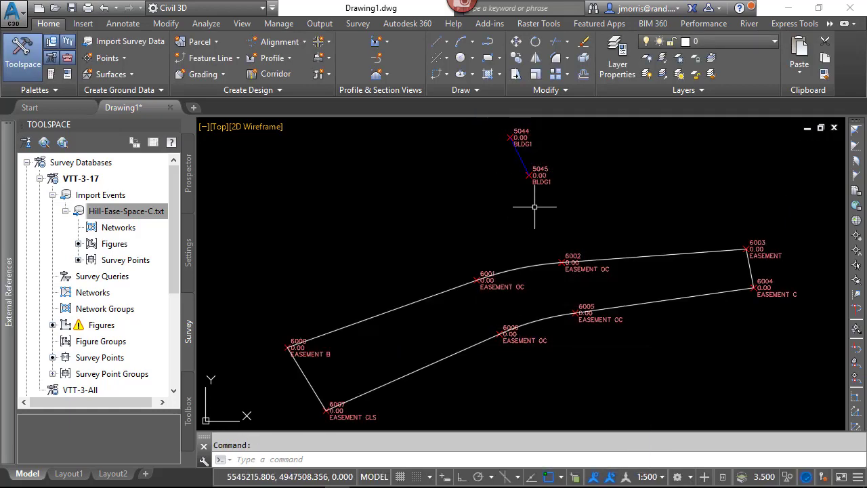
{"action": "scroll", "coordinate": [534, 203], "scroll_direction": "up", "scroll_amount": 4}
{"action": "scroll", "coordinate": [534, 222], "scroll_direction": "up", "scroll_amount": 2}
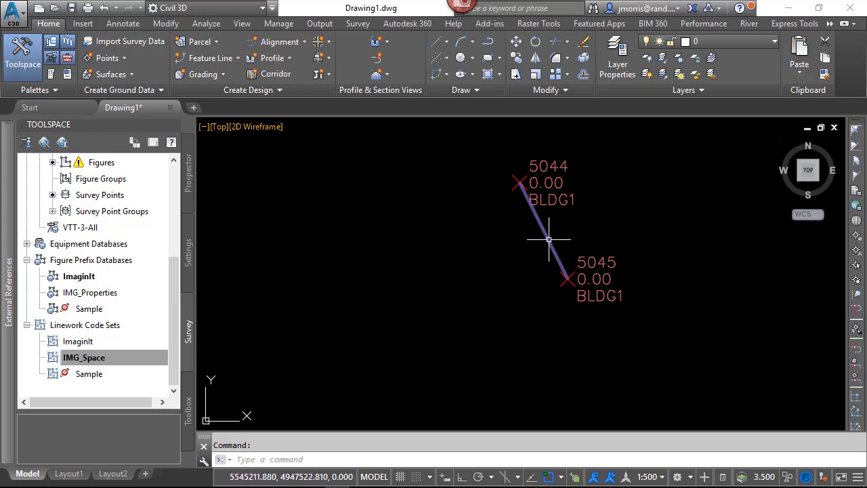
{"action": "mouse_move", "coordinate": [549, 239]}
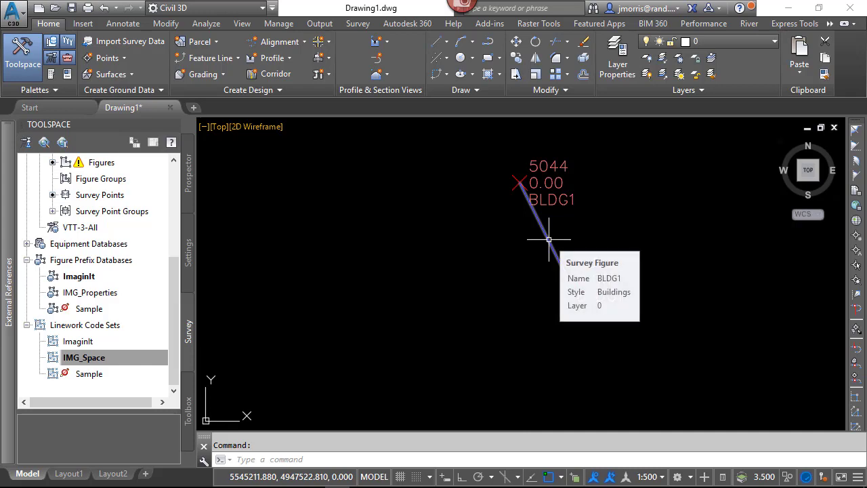
{"action": "scroll", "coordinate": [549, 239], "scroll_direction": "down", "scroll_amount": 3}
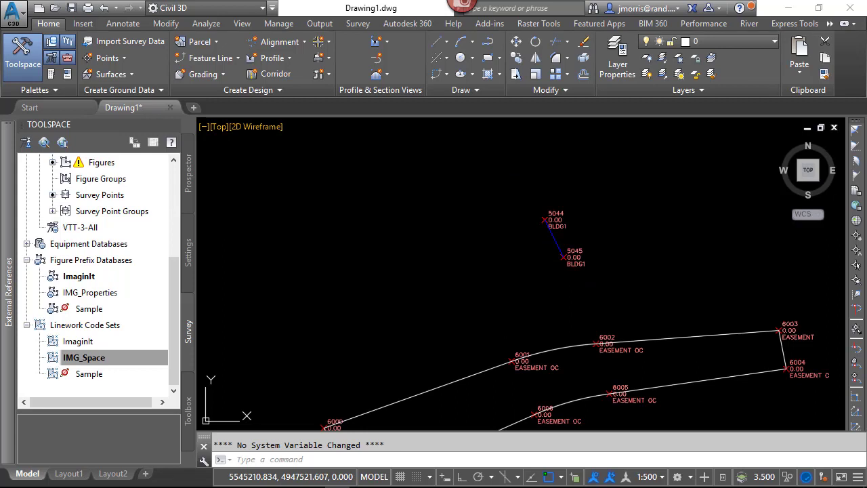
{"action": "left_click", "coordinate": [554, 252]}
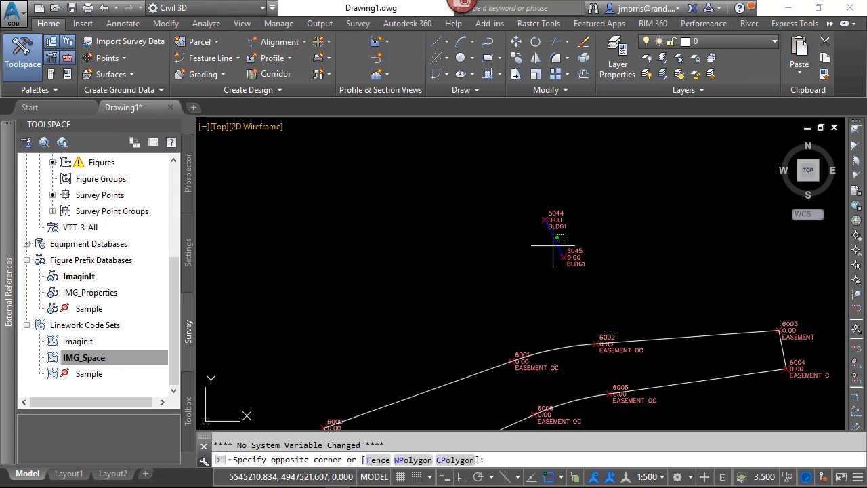
{"action": "left_click", "coordinate": [556, 249]}
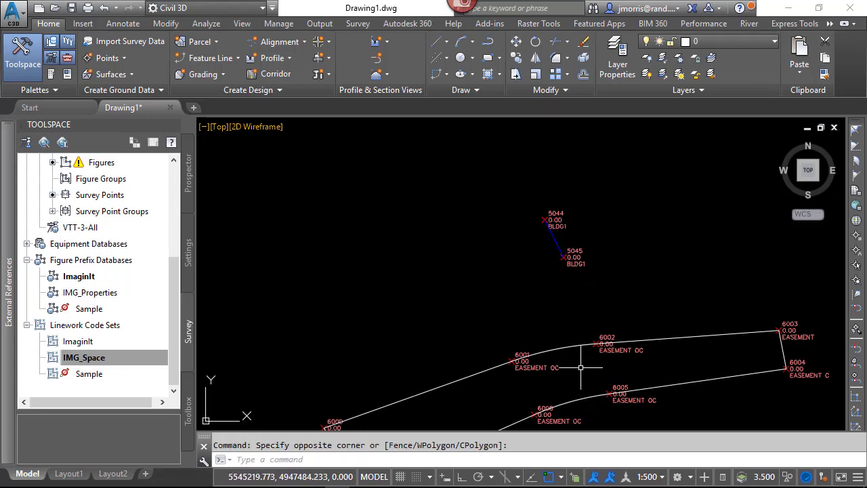
{"action": "mouse_move", "coordinate": [577, 369]}
{"action": "middle_mouse_down"}
{"action": "mouse_move", "coordinate": [586, 276]}
{"action": "mouse_move", "coordinate": [562, 251]}
{"action": "middle_mouse_up"}
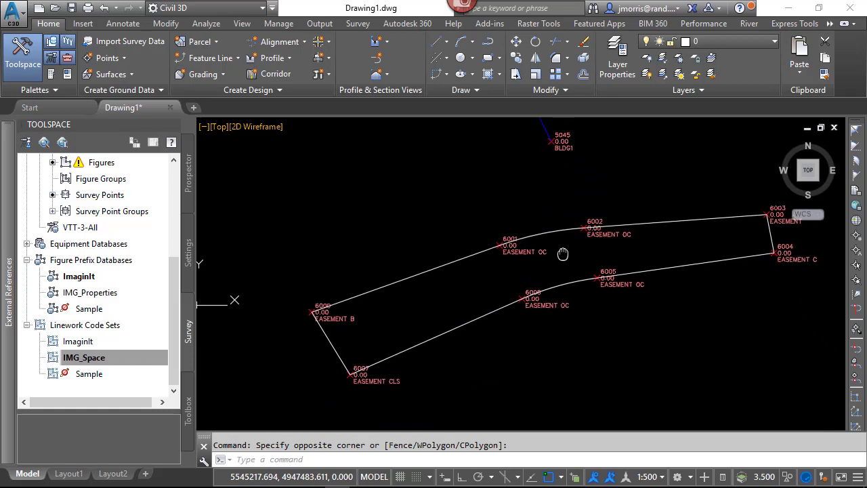
{"action": "scroll", "coordinate": [535, 264], "scroll_direction": "up", "scroll_amount": 4}
{"action": "scroll", "coordinate": [535, 264], "scroll_direction": "down", "scroll_amount": 2}
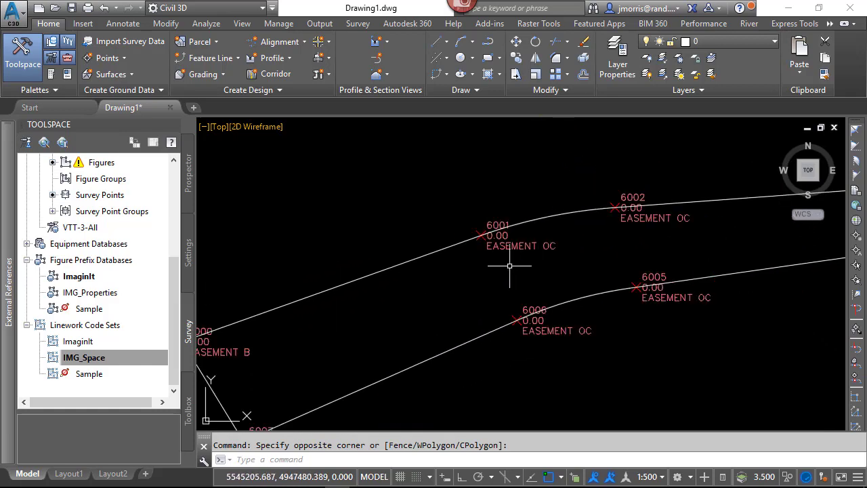
{"action": "middle_click_drag", "start_coordinate": [340, 320], "coordinate": [397, 310]}
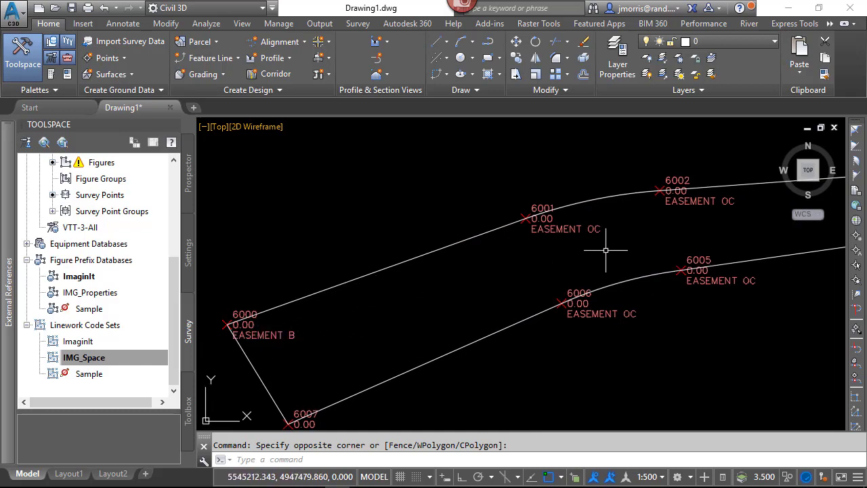
{"action": "middle_click_drag", "start_coordinate": [617, 243], "coordinate": [505, 281]}
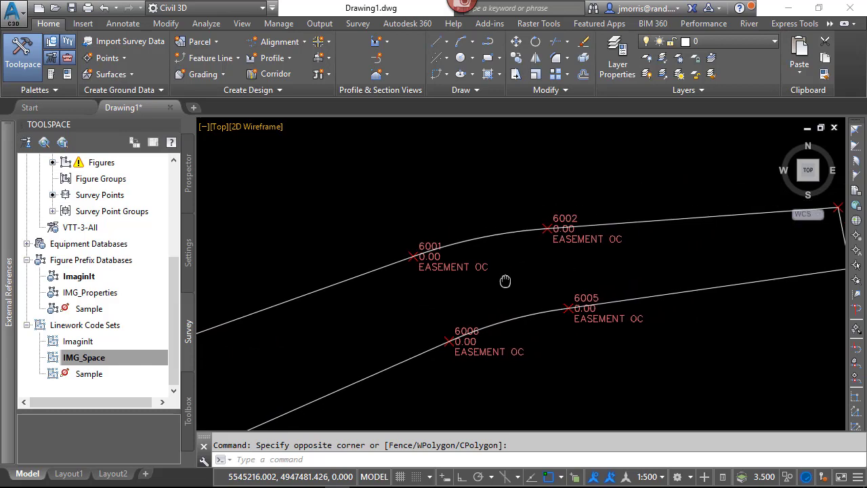
{"action": "left_click", "coordinate": [482, 237]}
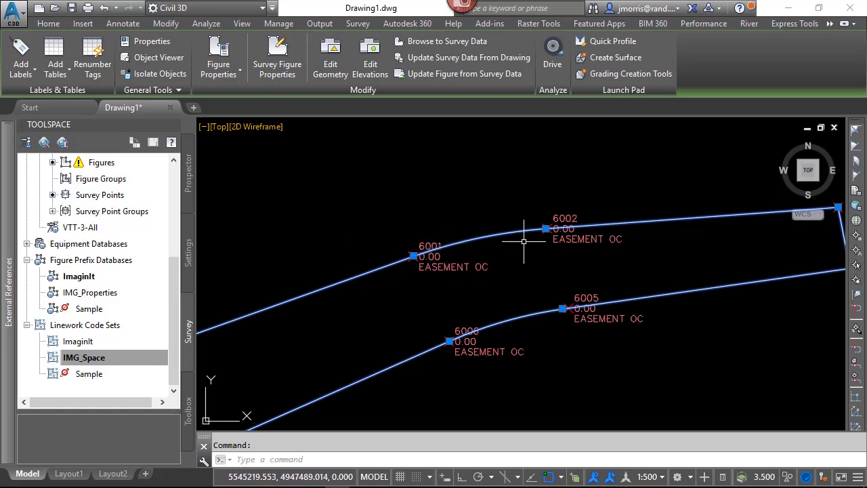
{"action": "scroll", "coordinate": [526, 241], "scroll_direction": "up", "scroll_amount": 2}
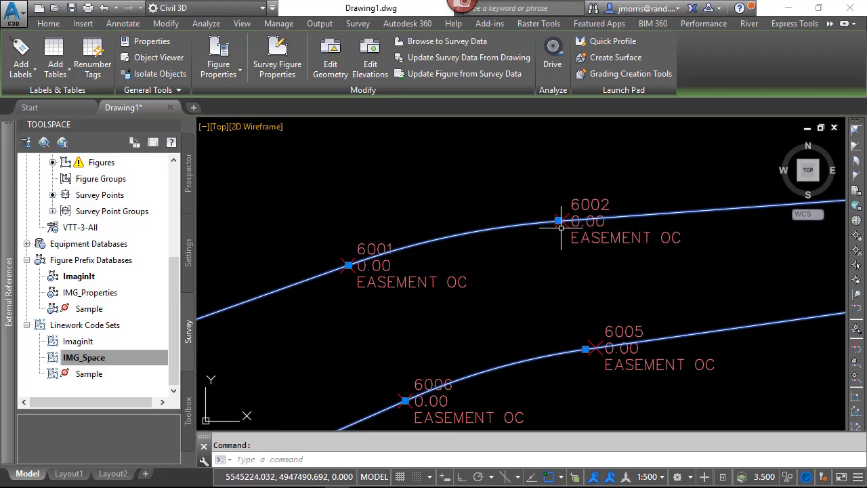
{"action": "scroll", "coordinate": [557, 218], "scroll_direction": "up", "scroll_amount": 2}
{"action": "scroll", "coordinate": [557, 218], "scroll_direction": "up", "scroll_amount": 6}
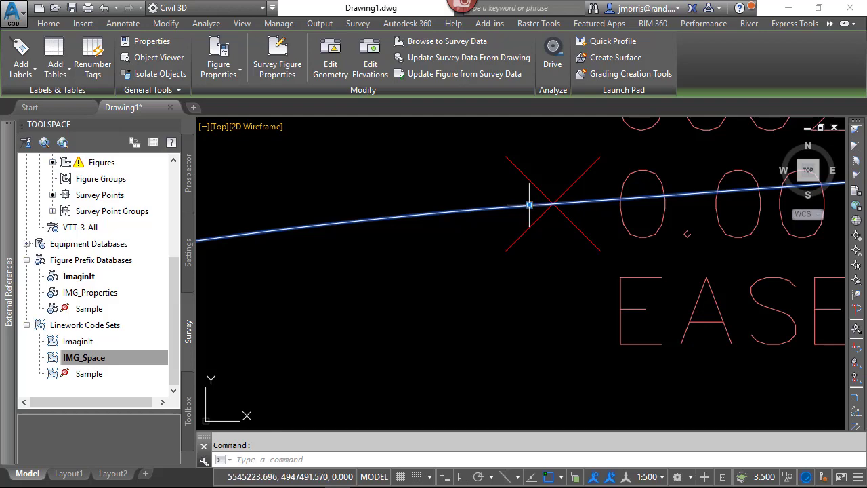
{"action": "scroll", "coordinate": [542, 223], "scroll_direction": "down", "scroll_amount": 3}
{"action": "scroll", "coordinate": [541, 222], "scroll_direction": "down", "scroll_amount": 3}
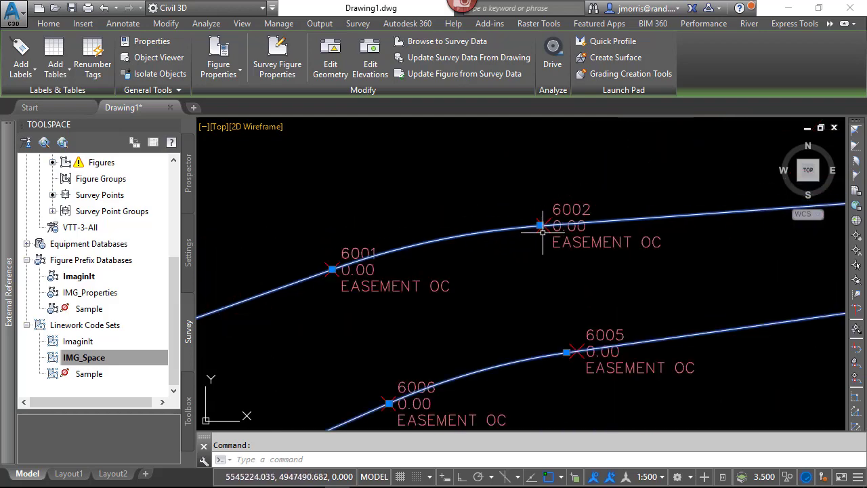
{"action": "scroll", "coordinate": [575, 376], "scroll_direction": "up", "scroll_amount": 2}
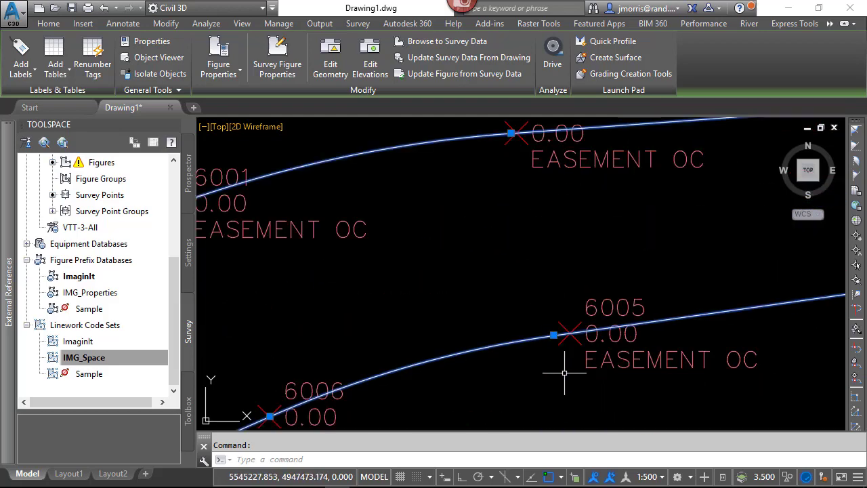
{"action": "scroll", "coordinate": [562, 367], "scroll_direction": "down", "scroll_amount": 4}
{"action": "mouse_move", "coordinate": [640, 321]}
{"action": "middle_mouse_down"}
{"action": "mouse_move", "coordinate": [483, 295]}
{"action": "mouse_move", "coordinate": [431, 308]}
{"action": "middle_mouse_up"}
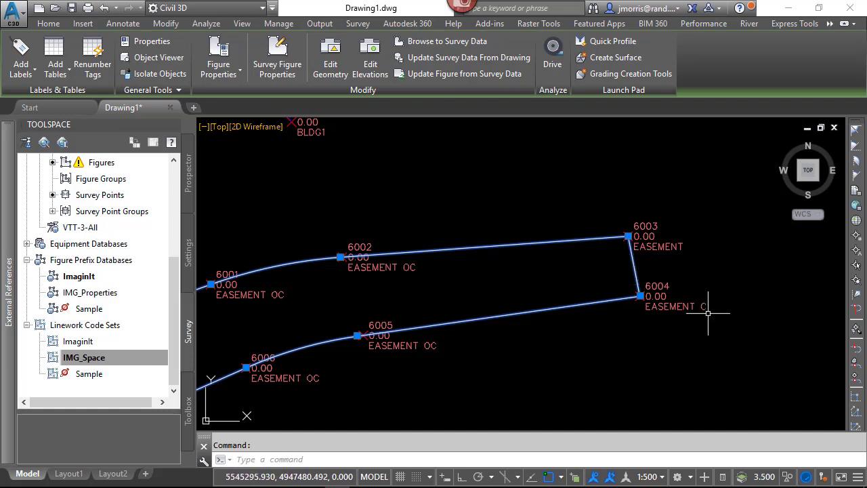
{"action": "scroll", "coordinate": [667, 301], "scroll_direction": "down", "scroll_amount": 2}
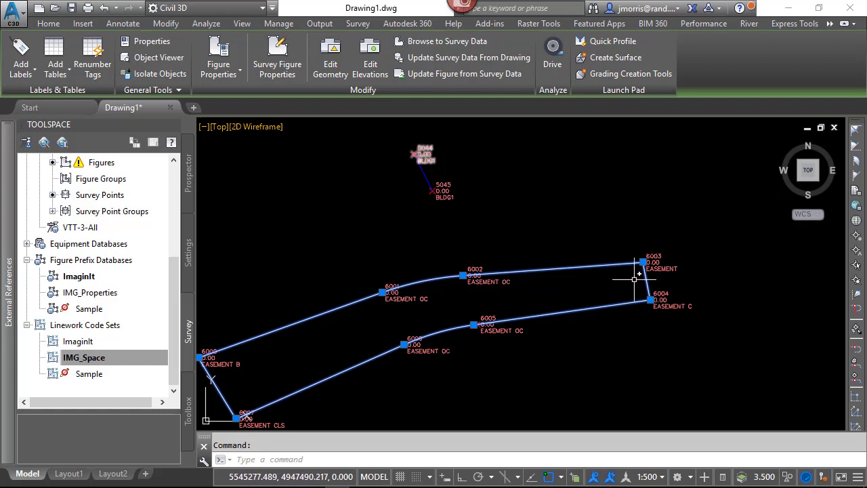
{"action": "scroll", "coordinate": [667, 308], "scroll_direction": "up", "scroll_amount": 2}
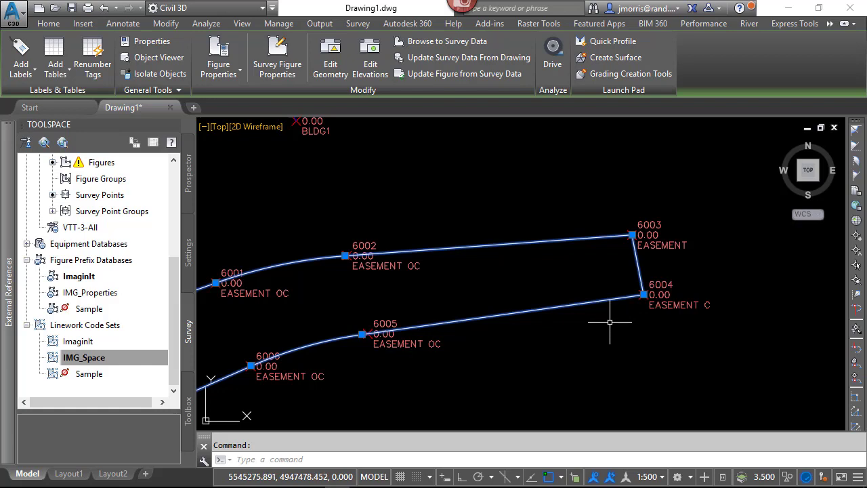
{"action": "mouse_move", "coordinate": [610, 323]}
{"action": "middle_mouse_down"}
{"action": "mouse_move", "coordinate": [641, 292]}
{"action": "mouse_move", "coordinate": [709, 275]}
{"action": "middle_mouse_up"}
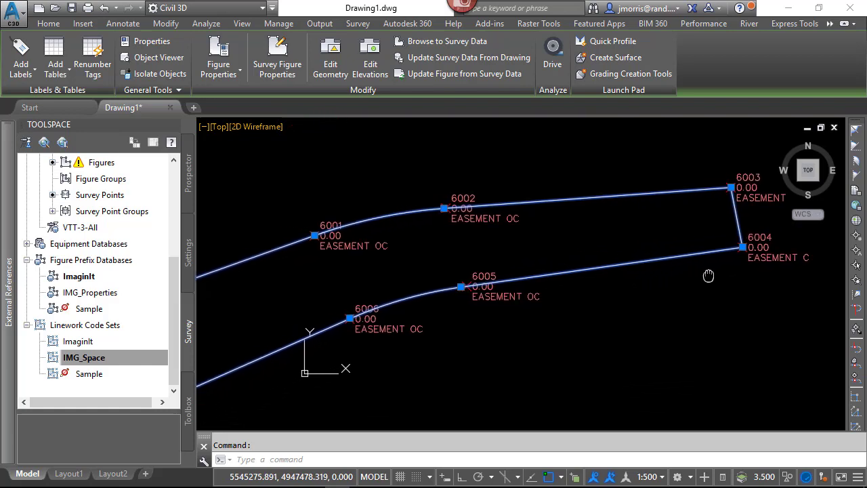
{"action": "scroll", "coordinate": [635, 292], "scroll_direction": "down", "scroll_amount": 2}
{"action": "middle_click_drag", "start_coordinate": [413, 355], "coordinate": [569, 304]}
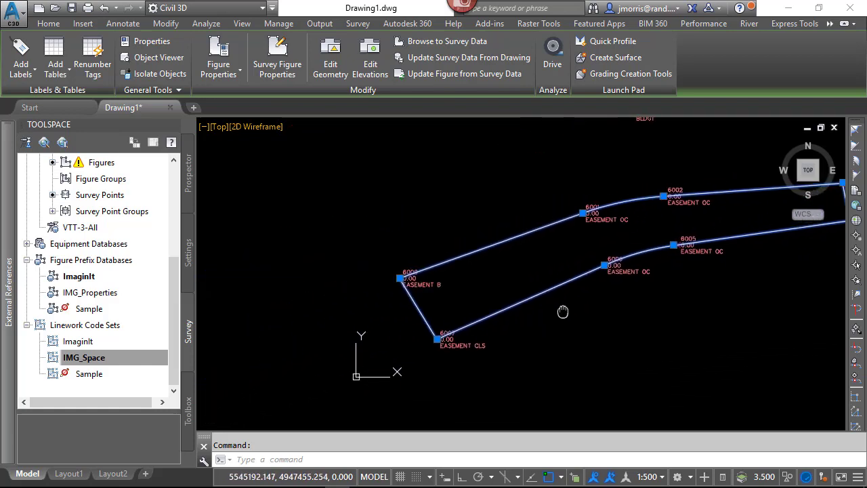
{"action": "scroll", "coordinate": [446, 355], "scroll_direction": "up", "scroll_amount": 2}
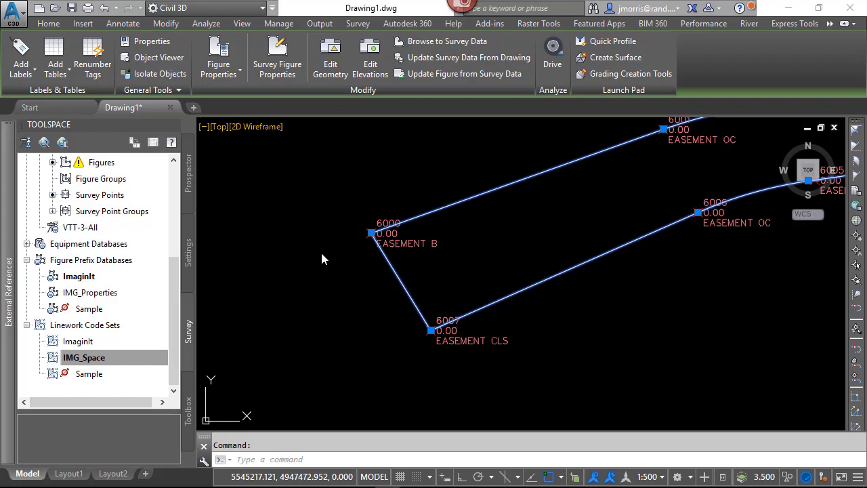
Step: Open the import event's source file Hill-Ease-Space-C.txt in Notepad from its Properties
{"action": "left_click_drag", "start_coordinate": [169, 329], "coordinate": [174, 227]}
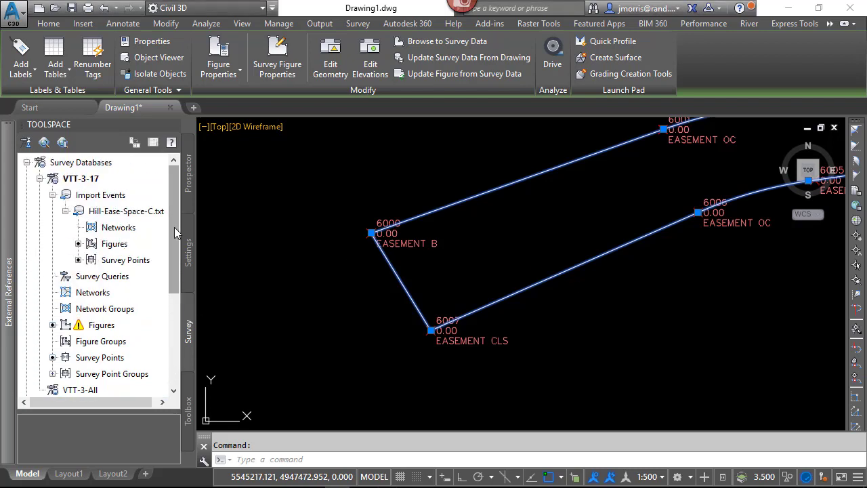
{"action": "right_click", "coordinate": [128, 215]}
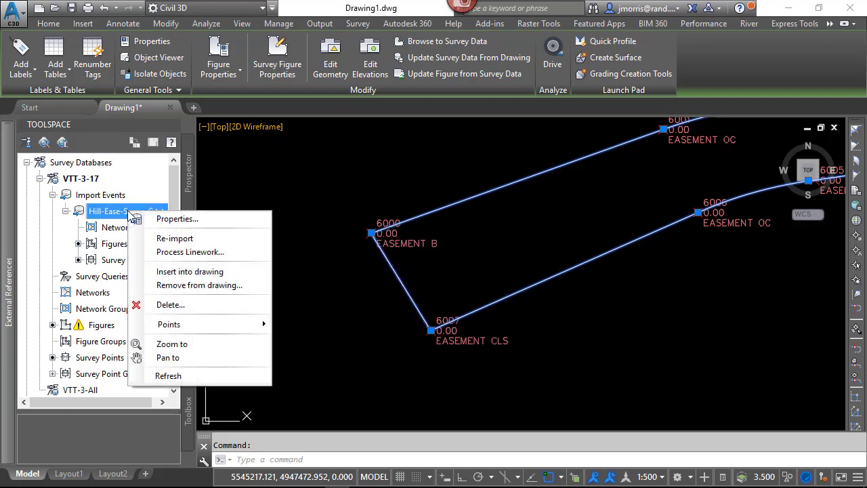
{"action": "left_click", "coordinate": [191, 218]}
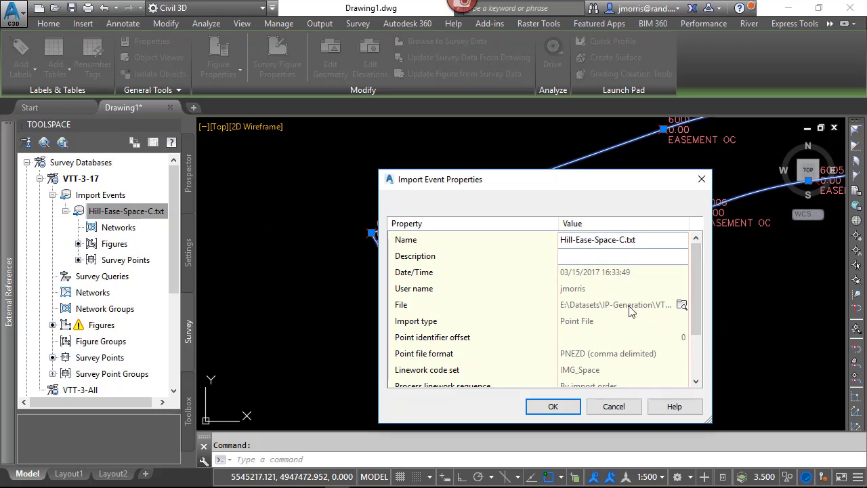
{"action": "left_click", "coordinate": [681, 307]}
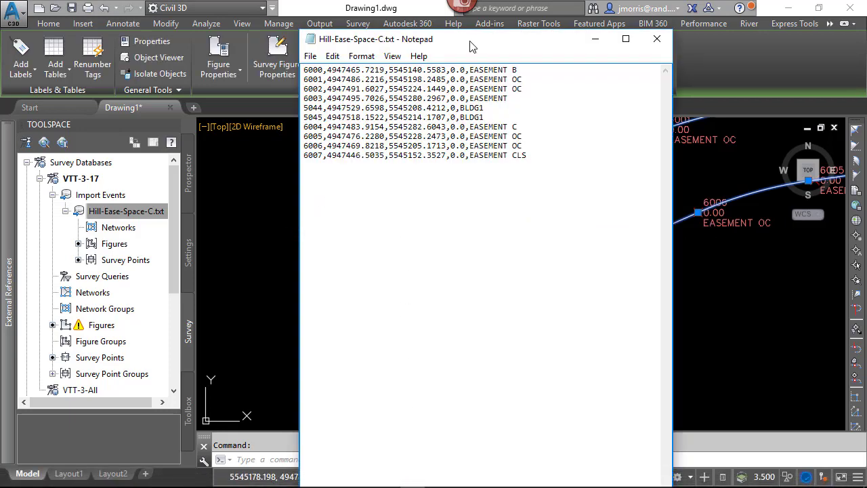
Step: Move Notepad aside to compare the point descriptions with the drawing, then close it
{"action": "left_click_drag", "start_coordinate": [478, 42], "coordinate": [484, 150]}
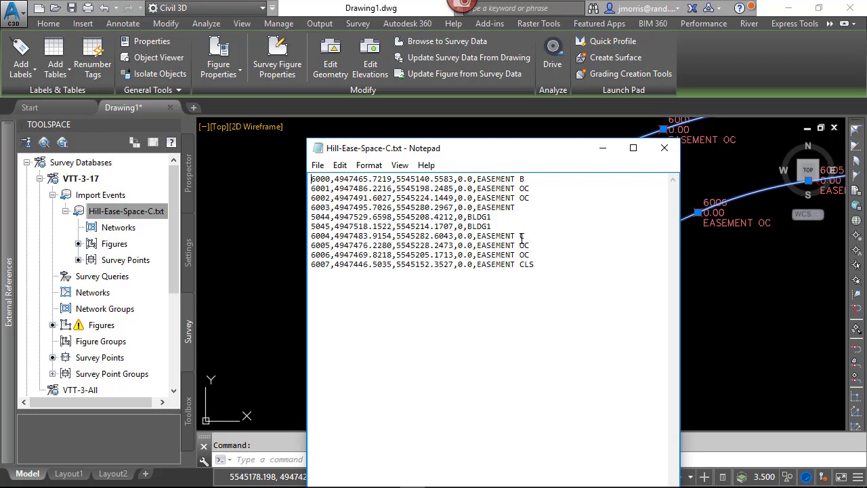
{"action": "left_click", "coordinate": [664, 149]}
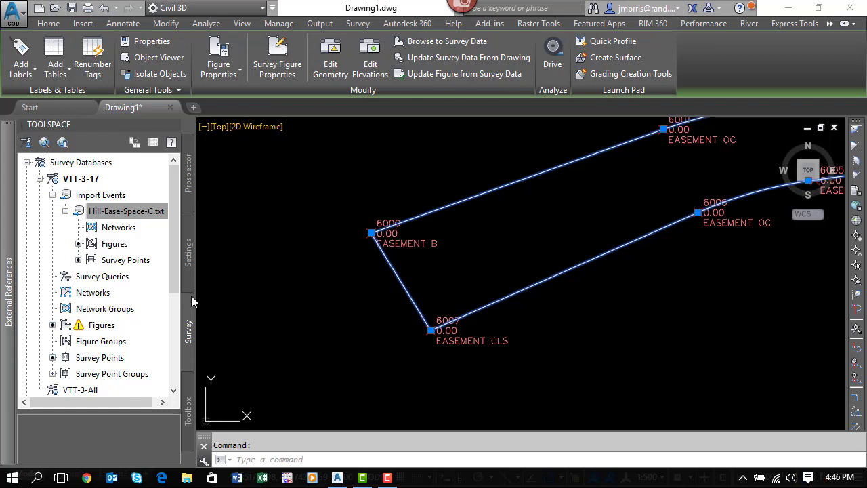
{"action": "left_click_drag", "start_coordinate": [175, 283], "coordinate": [174, 354]}
{"action": "left_click", "coordinate": [93, 327]}
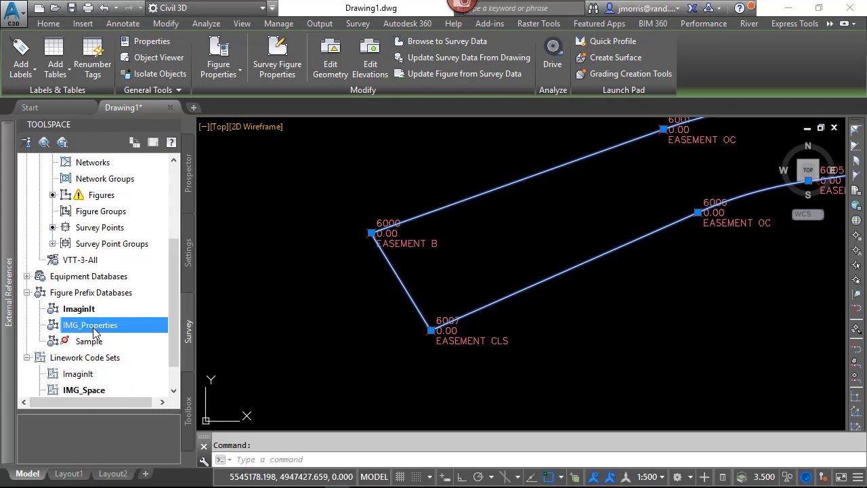
{"action": "right_click", "coordinate": [87, 309]}
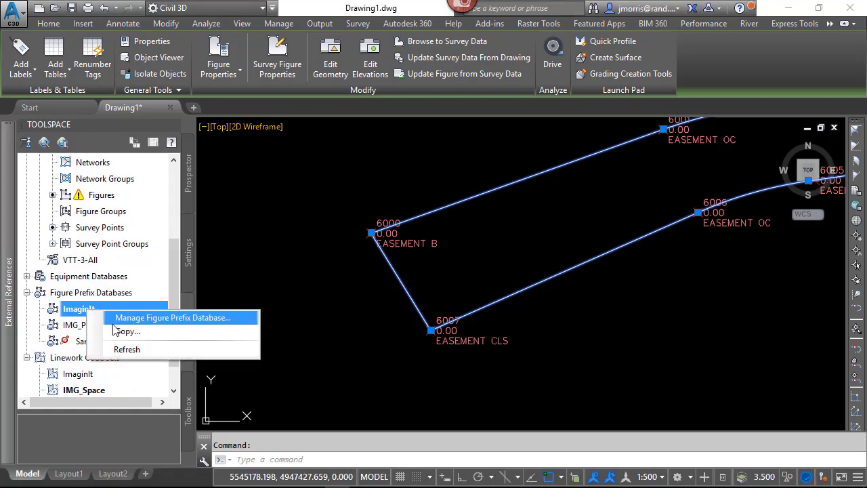
{"action": "left_click", "coordinate": [135, 318]}
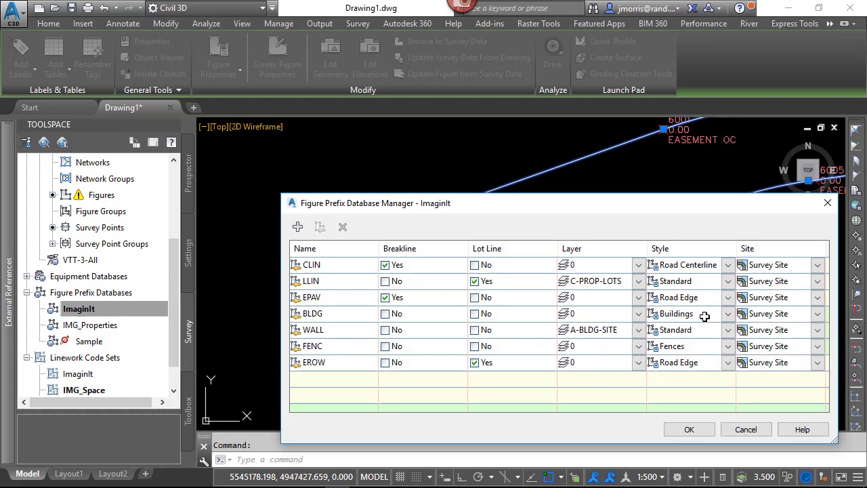
{"action": "left_click", "coordinate": [744, 429]}
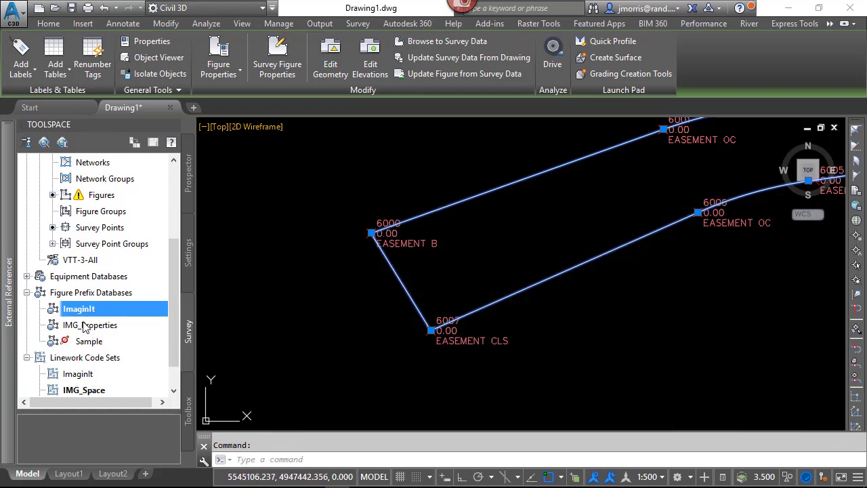
{"action": "left_click", "coordinate": [116, 331]}
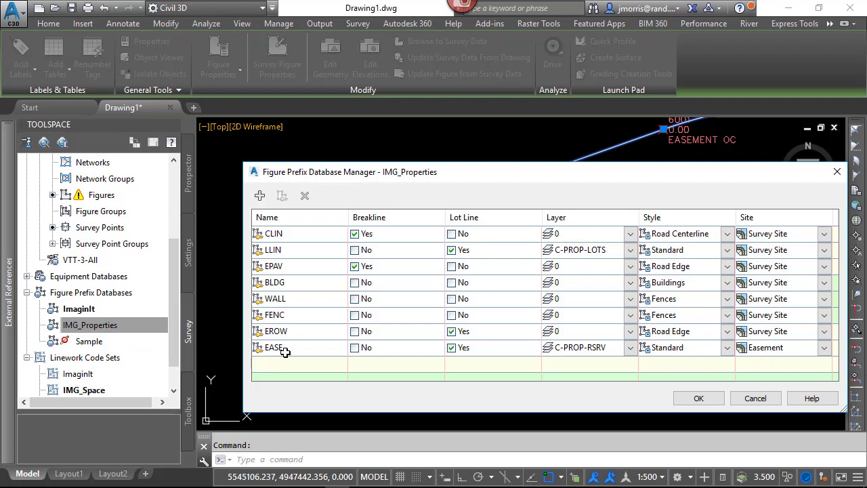
{"action": "mouse_move", "coordinate": [285, 352]}
{"action": "mouse_move", "coordinate": [560, 353]}
{"action": "left_click", "coordinate": [697, 399]}
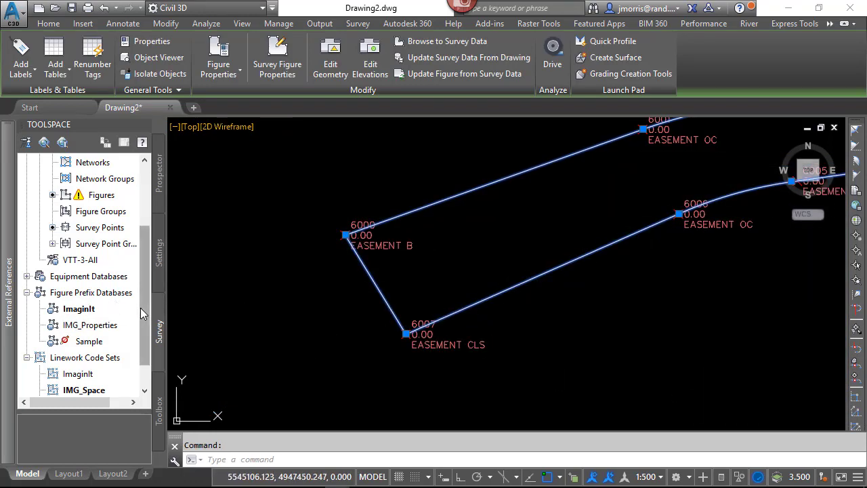
Step: Re-import Hill-Ease-Space.txt using the IMG_Properties figure prefix database, overwriting every duplicate point number
{"action": "left_click_drag", "start_coordinate": [140, 307], "coordinate": [144, 275]}
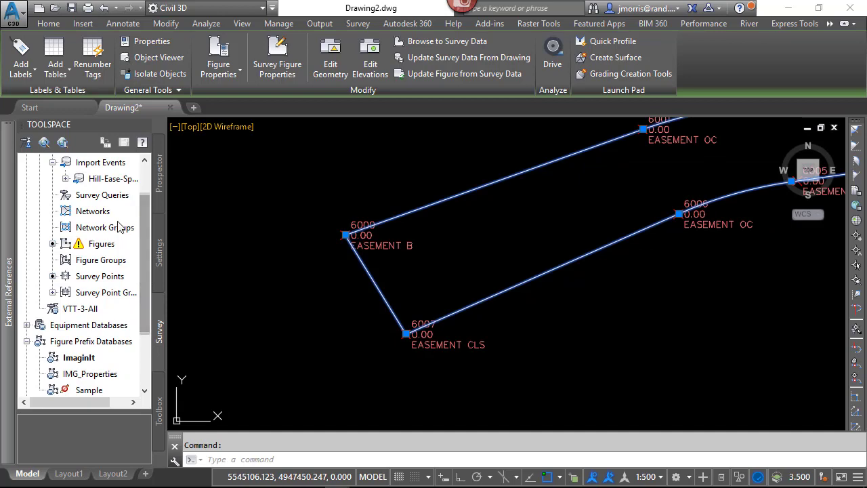
{"action": "right_click", "coordinate": [109, 179]}
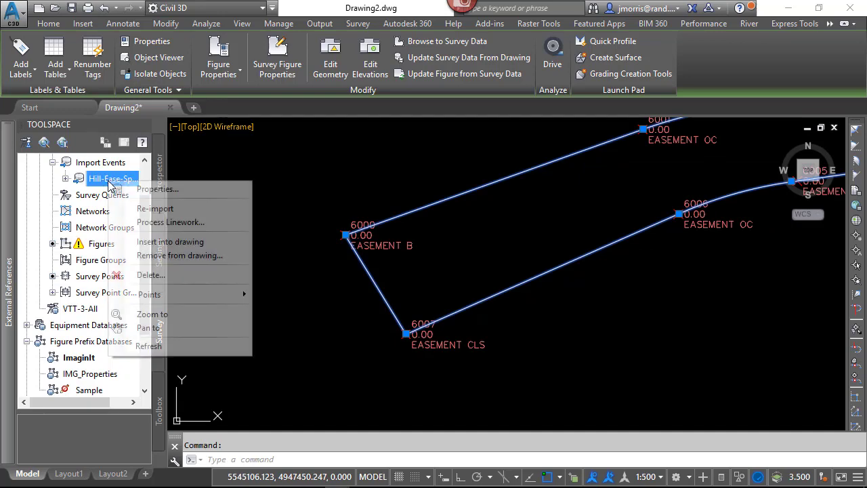
{"action": "left_click", "coordinate": [166, 209]}
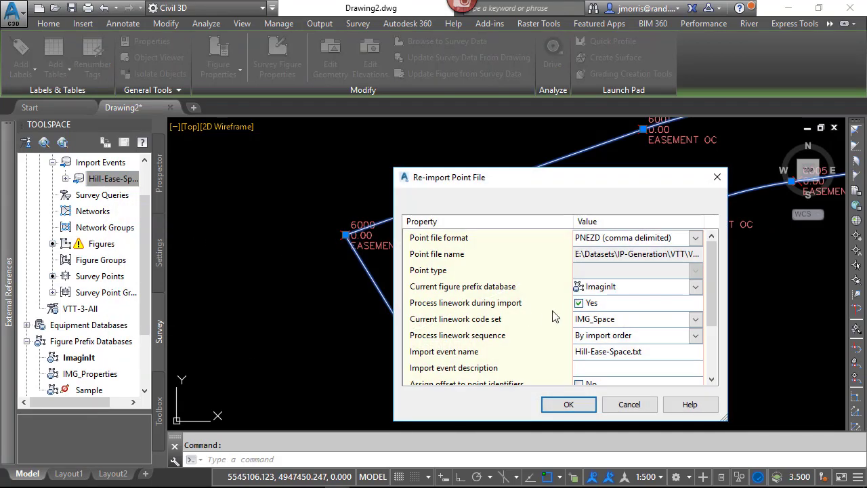
{"action": "left_click", "coordinate": [695, 286]}
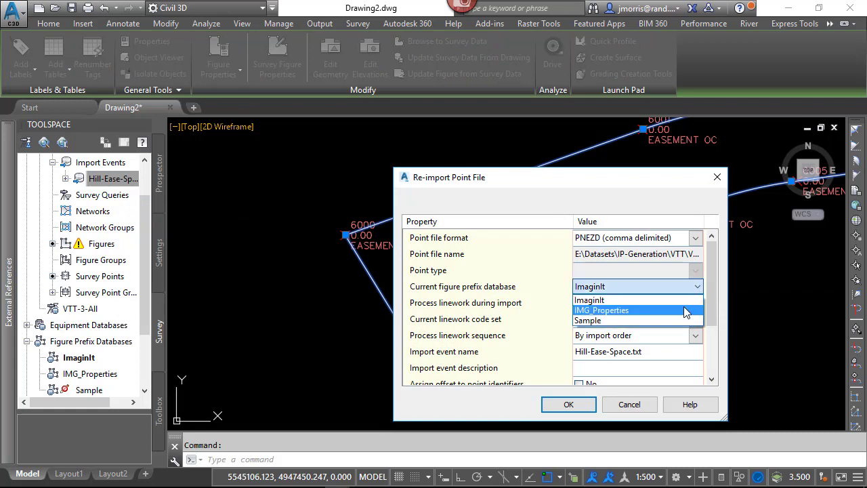
{"action": "left_click", "coordinate": [684, 309]}
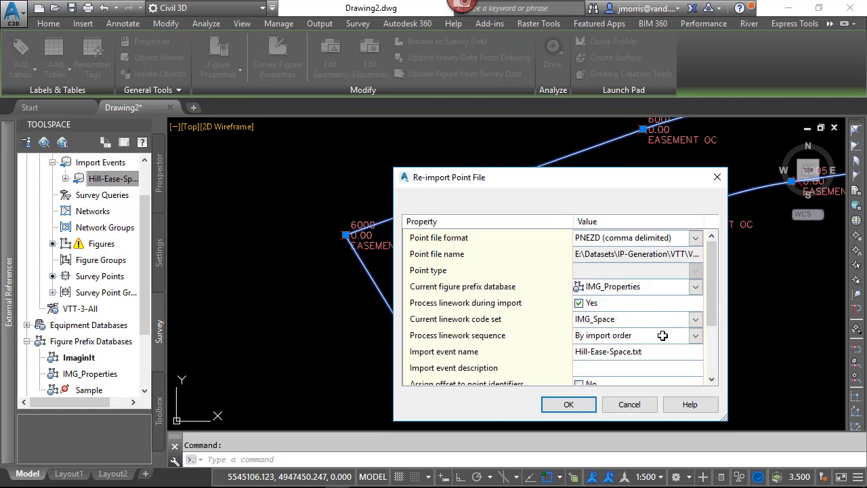
{"action": "left_click", "coordinate": [569, 404]}
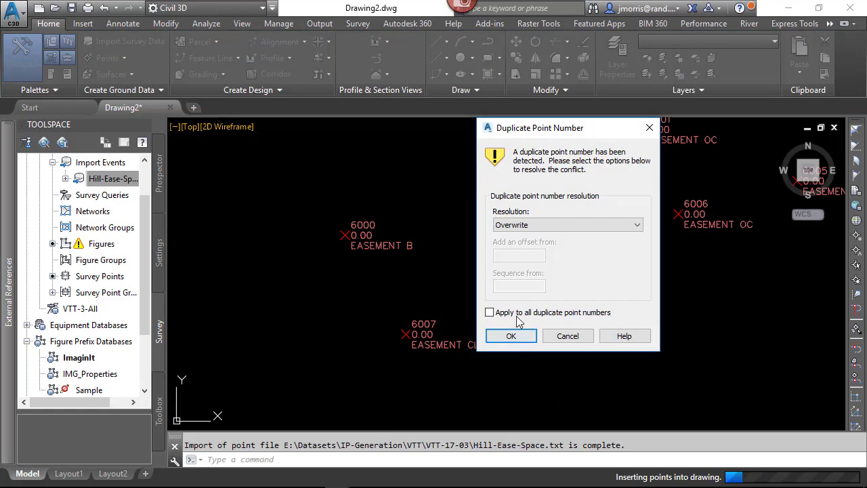
{"action": "left_click", "coordinate": [489, 311]}
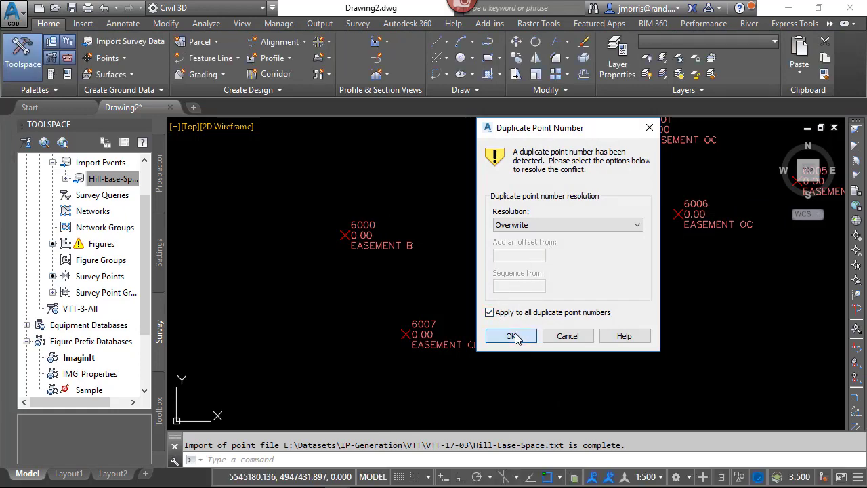
{"action": "left_click", "coordinate": [511, 336]}
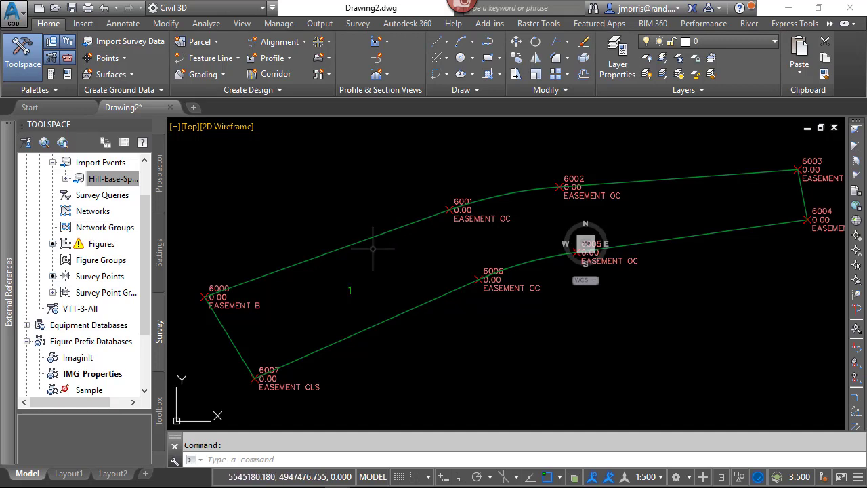
{"action": "mouse_move", "coordinate": [375, 235]}
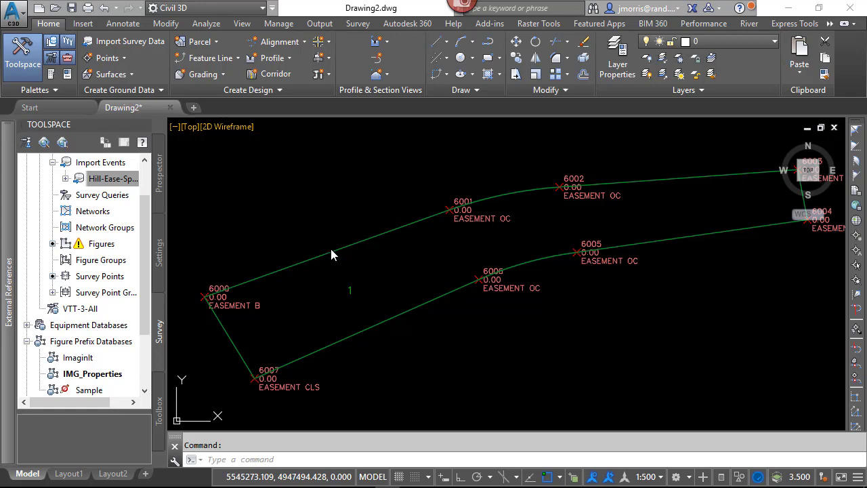
{"action": "left_click_drag", "start_coordinate": [145, 220], "coordinate": [153, 273]}
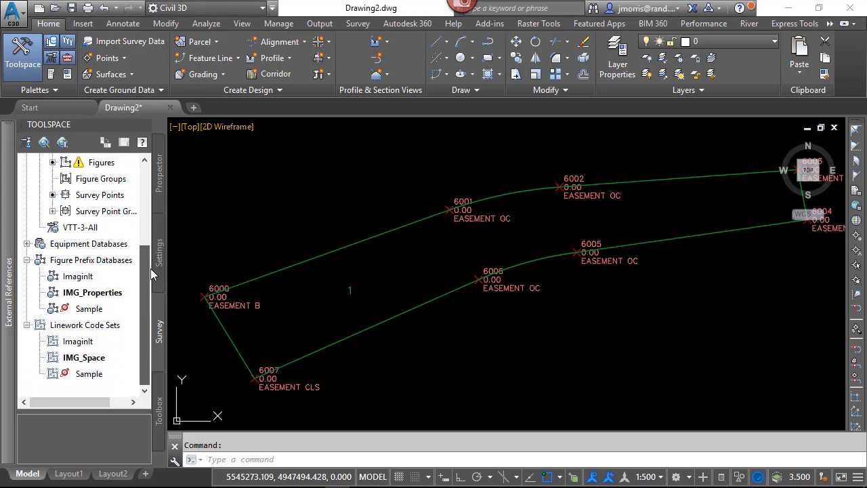